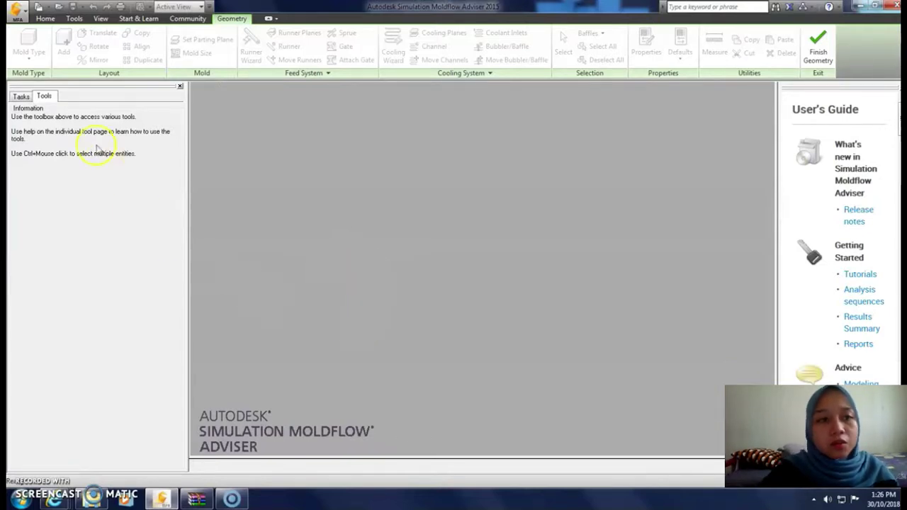
Create a new project named 'cooling analysis 2' saved on the Desktop
{"action": "left_click", "coordinate": [38, 8]}
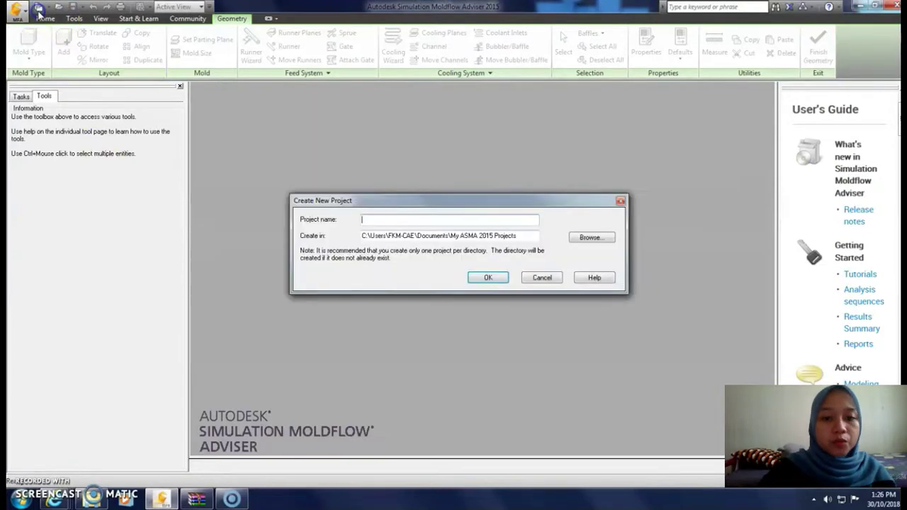
{"action": "left_click", "coordinate": [376, 219]}
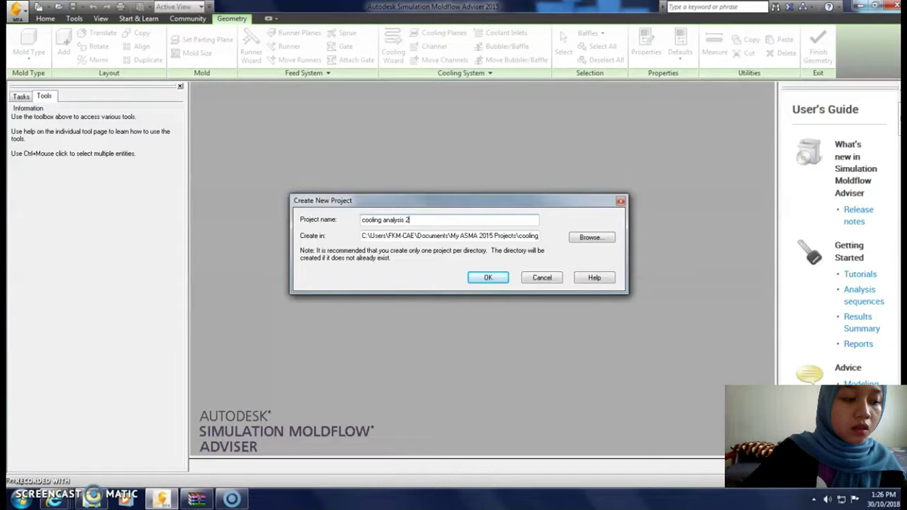
{"action": "left_click", "coordinate": [591, 237]}
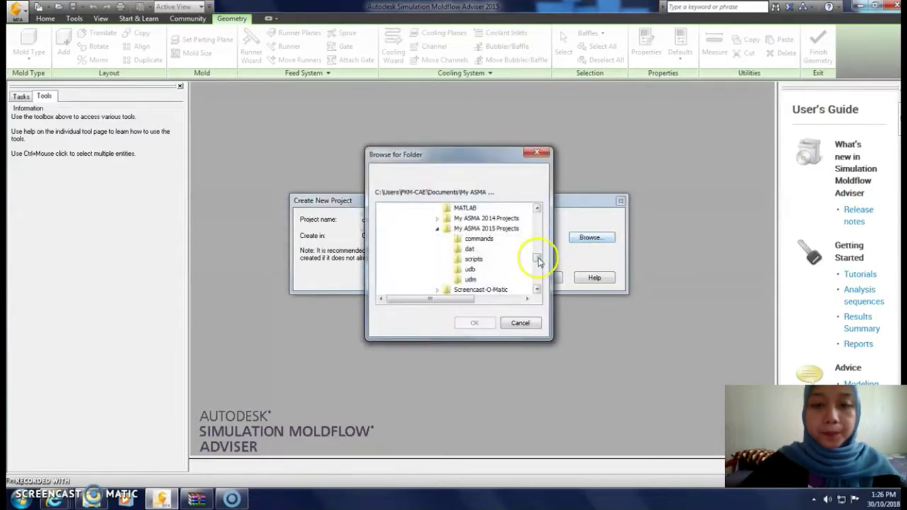
{"action": "left_click_drag", "start_coordinate": [537, 253], "coordinate": [537, 213]}
{"action": "left_click", "coordinate": [400, 208]}
{"action": "left_click", "coordinate": [474, 323]}
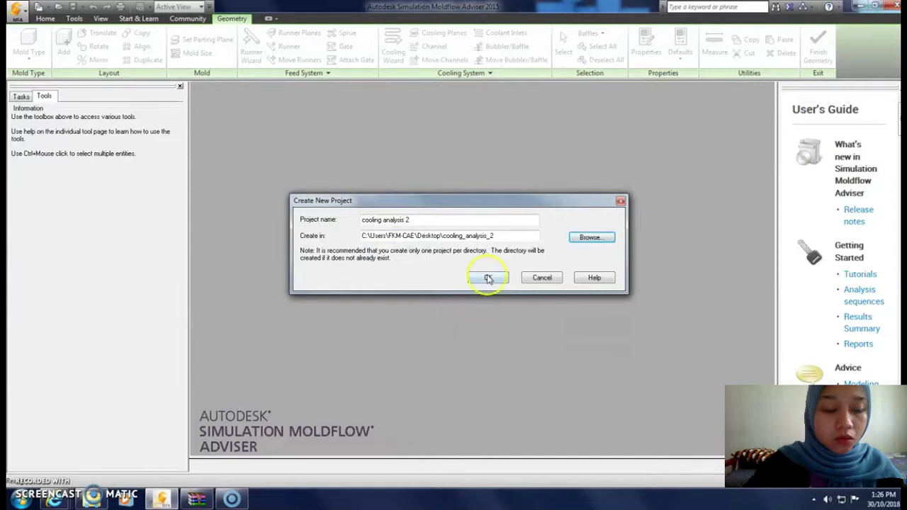
{"action": "left_click", "coordinate": [488, 278]}
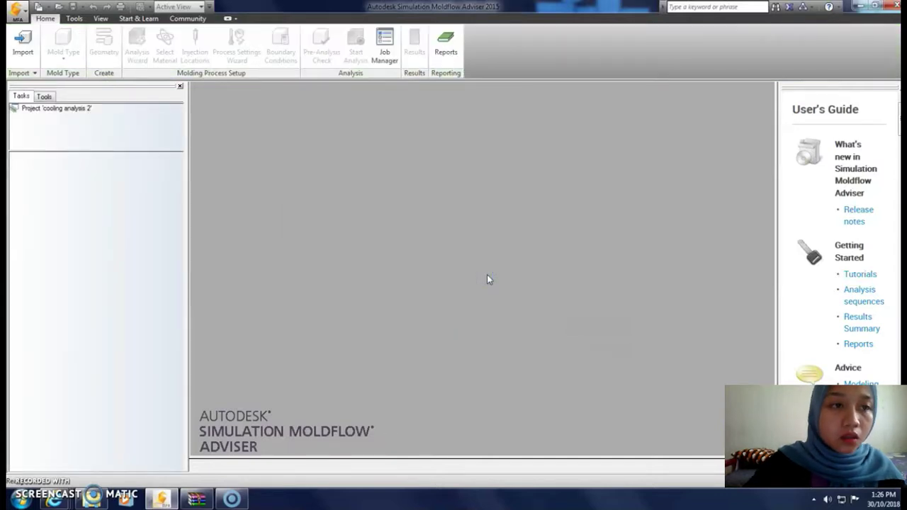
Import the two-cavity Panel_Cooling model into the project
{"action": "left_click", "coordinate": [23, 43]}
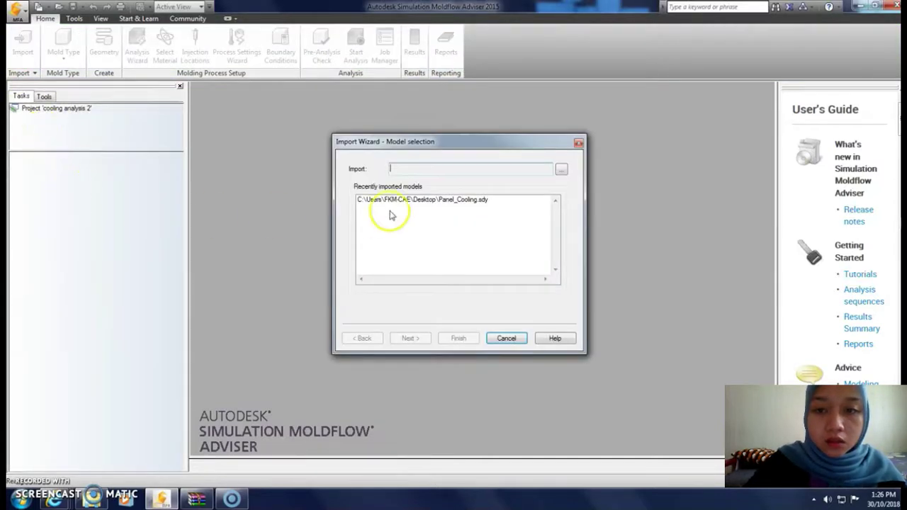
{"action": "left_click", "coordinate": [560, 171]}
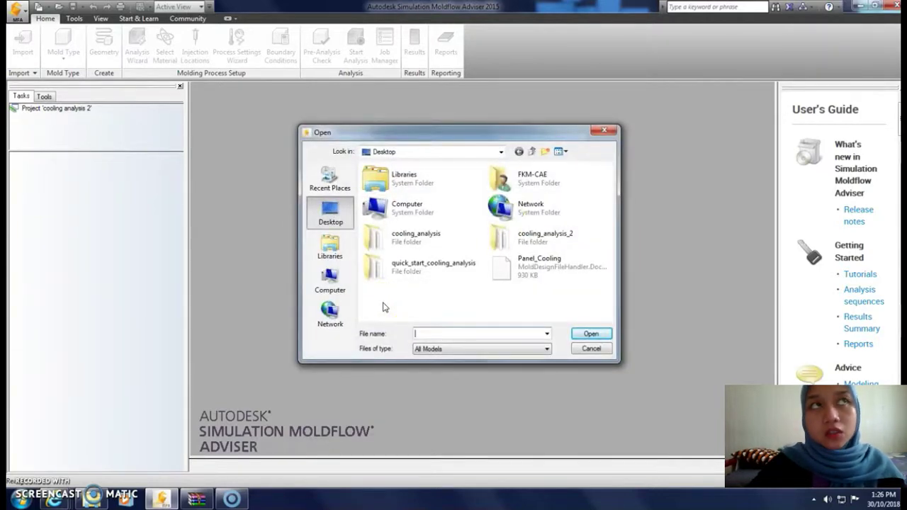
{"action": "left_click", "coordinate": [536, 274]}
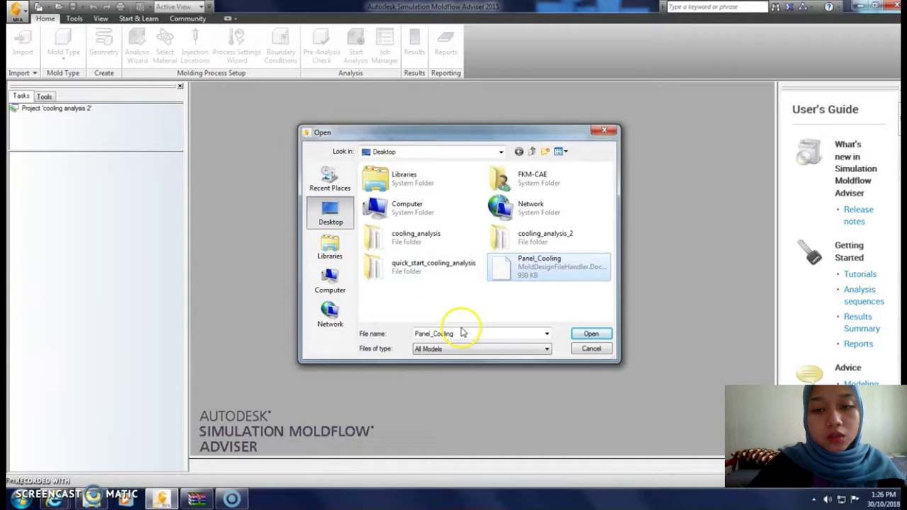
{"action": "left_click", "coordinate": [588, 334]}
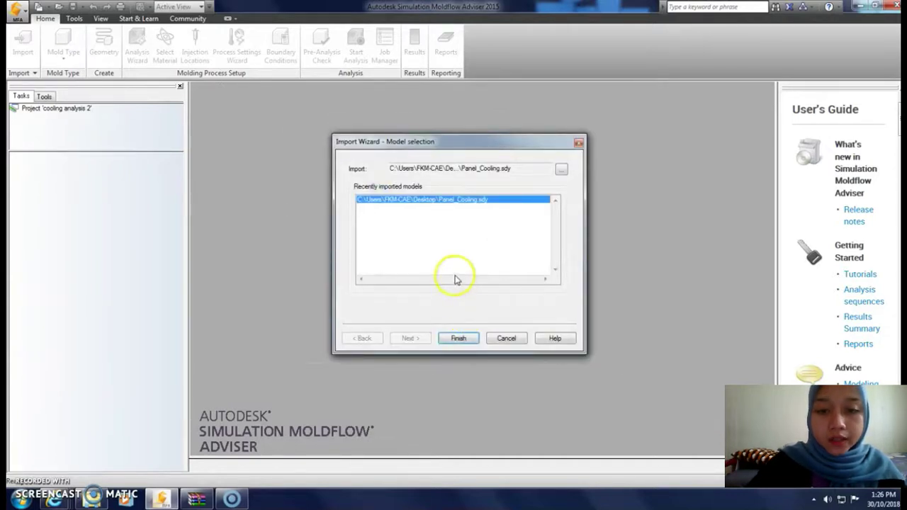
{"action": "left_click", "coordinate": [458, 339]}
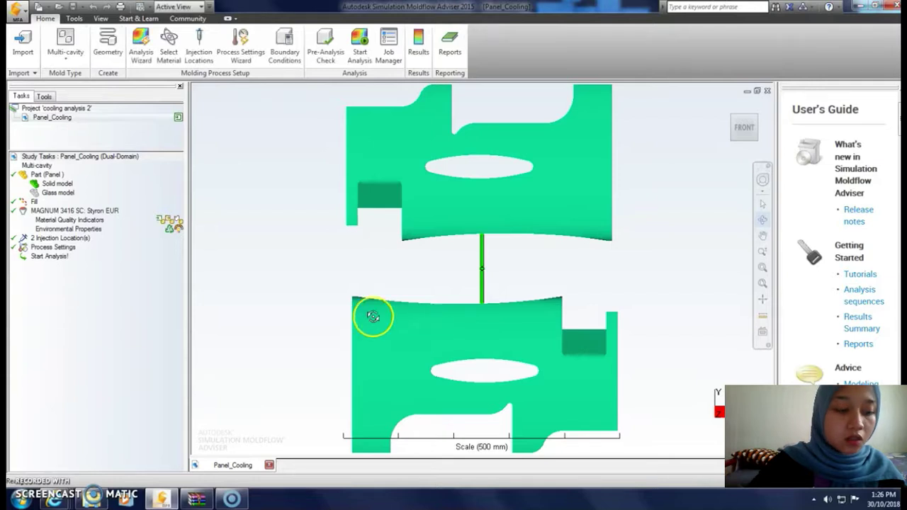
Turn on the Mold Outline display around both panel cavities and enter Geometry editing
{"action": "scroll", "coordinate": [366, 285], "scroll_direction": "down", "scroll_amount": 2}
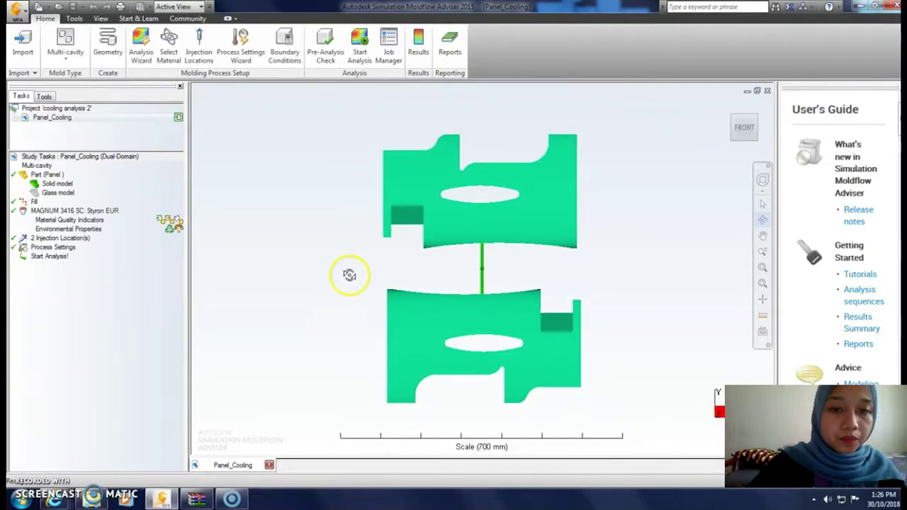
{"action": "left_click", "coordinate": [100, 19]}
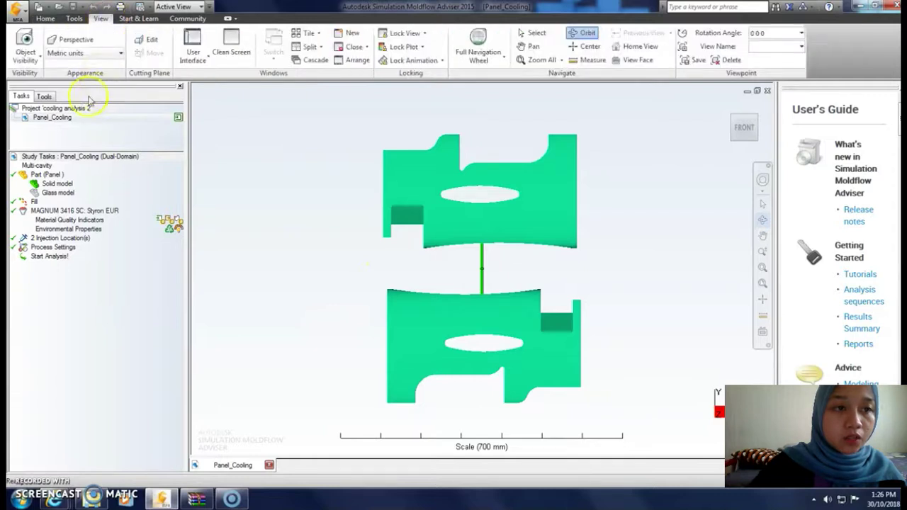
{"action": "left_click", "coordinate": [35, 61]}
{"action": "left_click", "coordinate": [37, 298]}
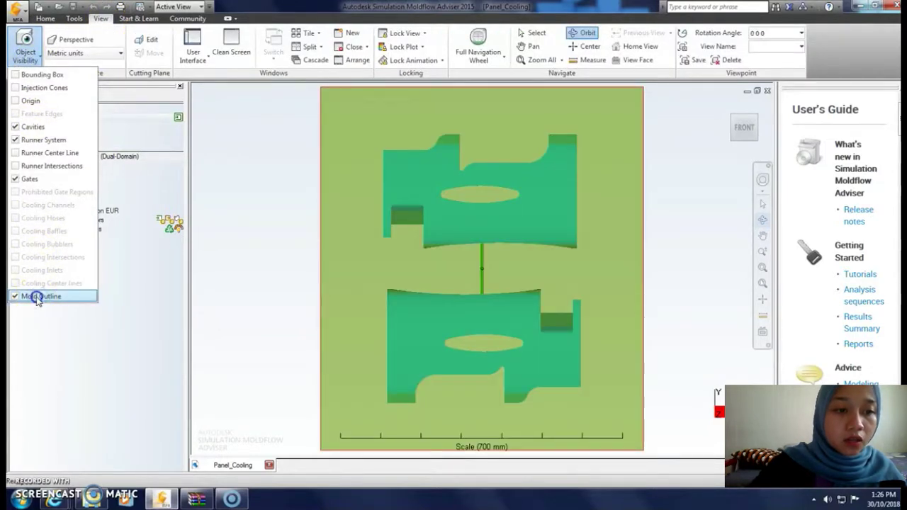
{"action": "left_click", "coordinate": [37, 297]}
{"action": "left_click", "coordinate": [37, 297]}
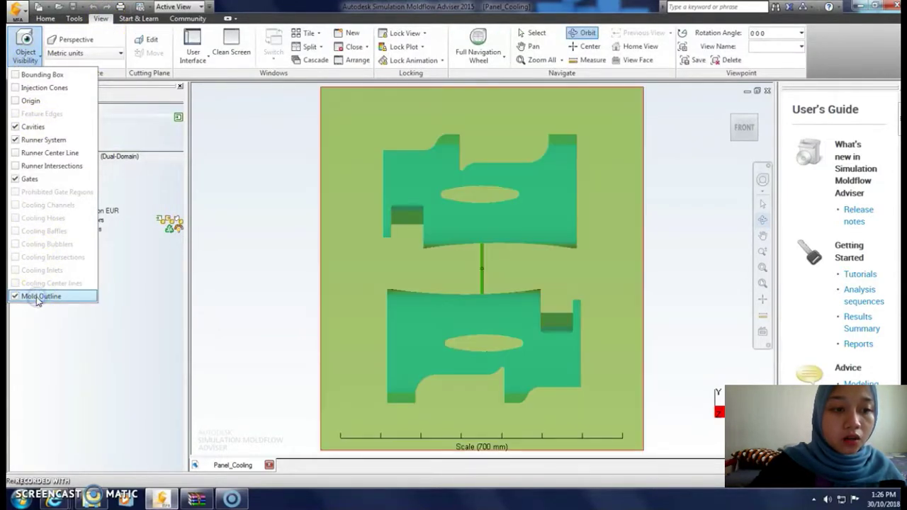
{"action": "left_click", "coordinate": [283, 235]}
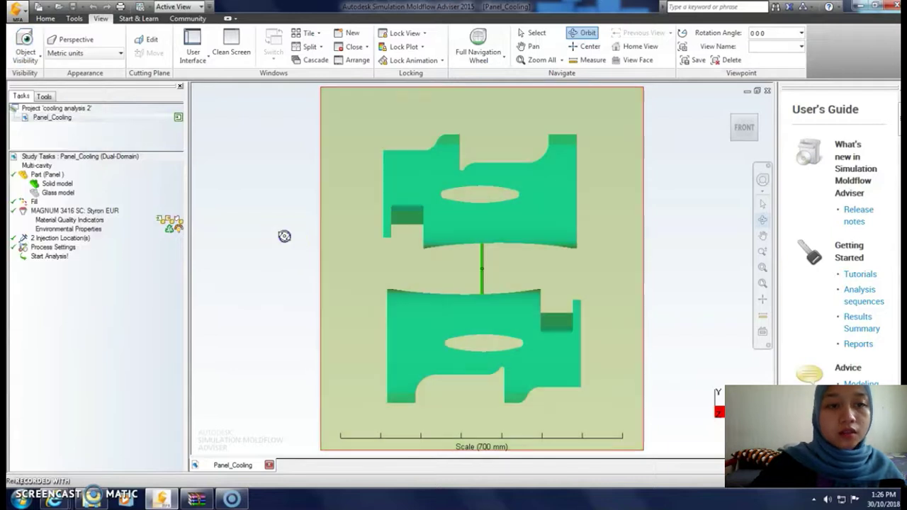
{"action": "left_click", "coordinate": [45, 17]}
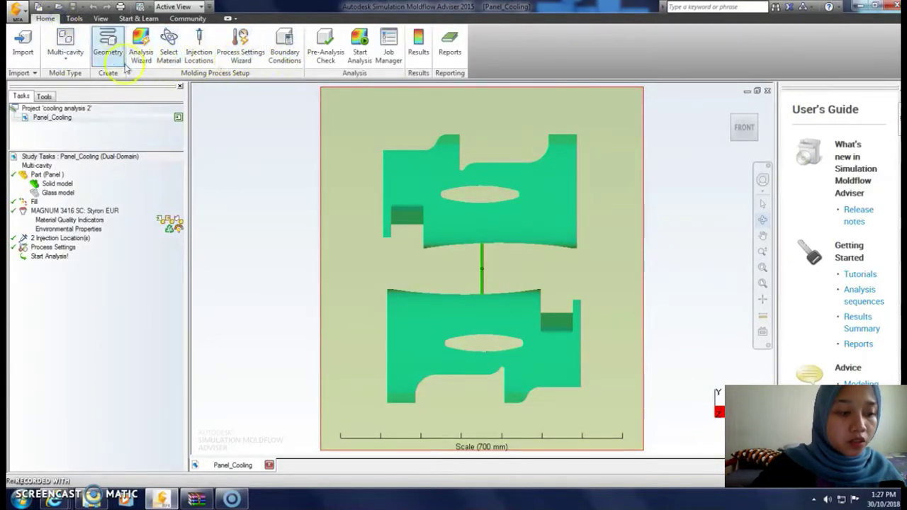
{"action": "left_click", "coordinate": [107, 44]}
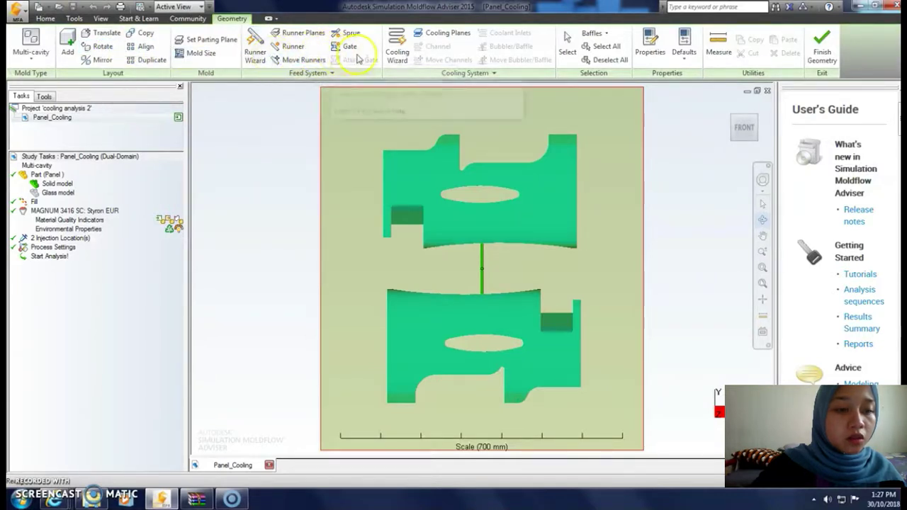
Generate Along X-axis cooling channels 35 mm apart, with 25 mm offset and 25 mm hose length
{"action": "left_click", "coordinate": [392, 53]}
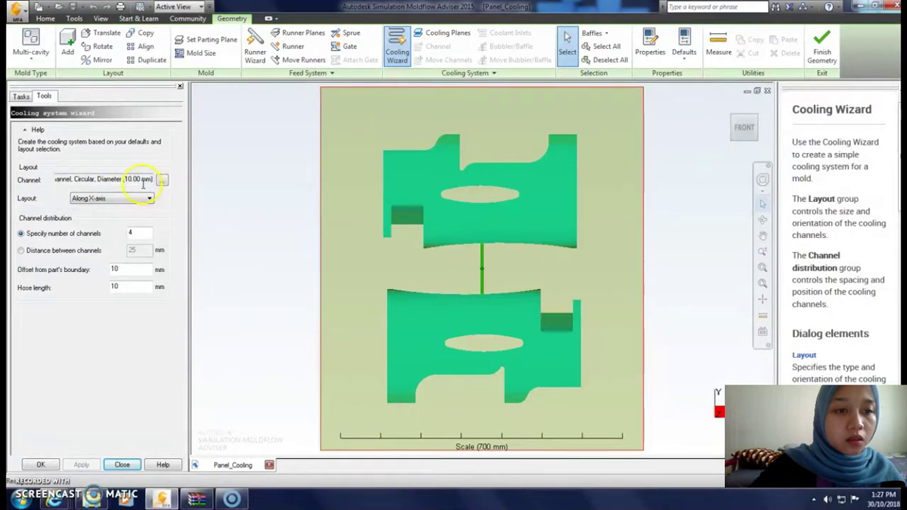
{"action": "left_click", "coordinate": [76, 199]}
{"action": "left_click", "coordinate": [77, 206]}
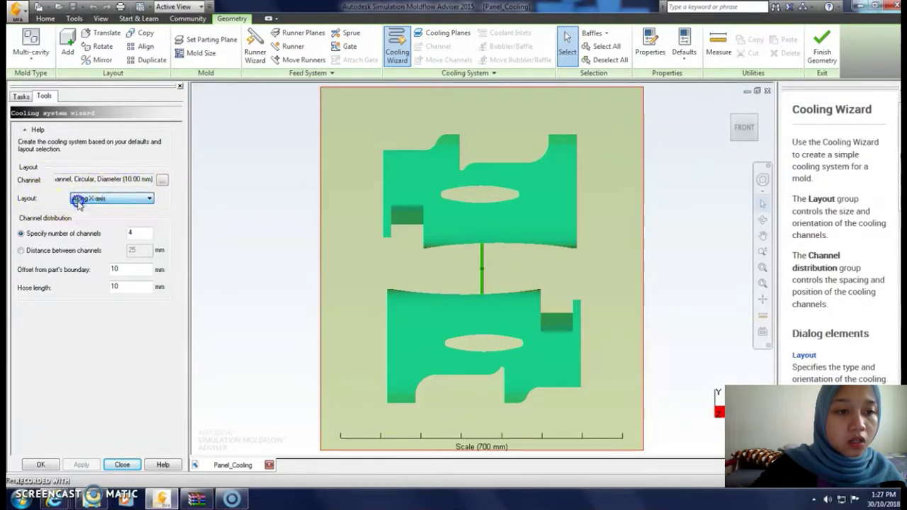
{"action": "left_click", "coordinate": [42, 252]}
{"action": "type", "text": "35"}
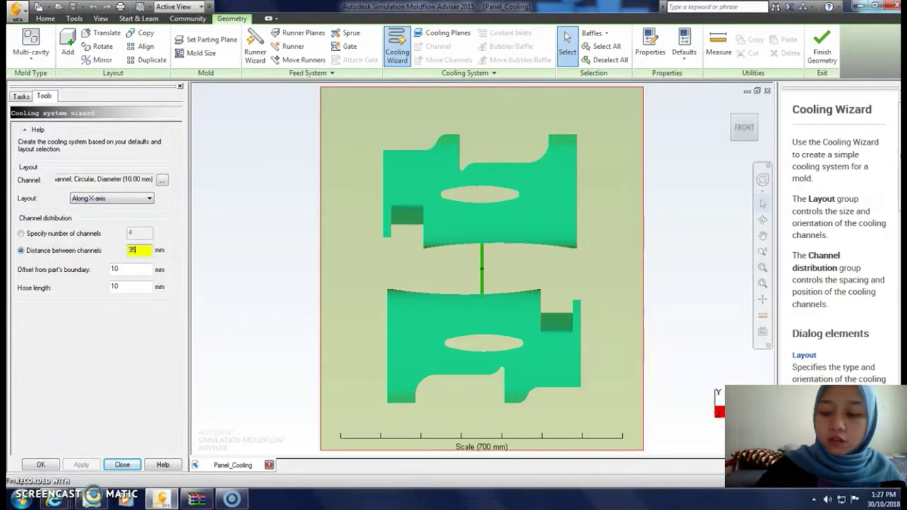
{"action": "key", "text": "Tab"}
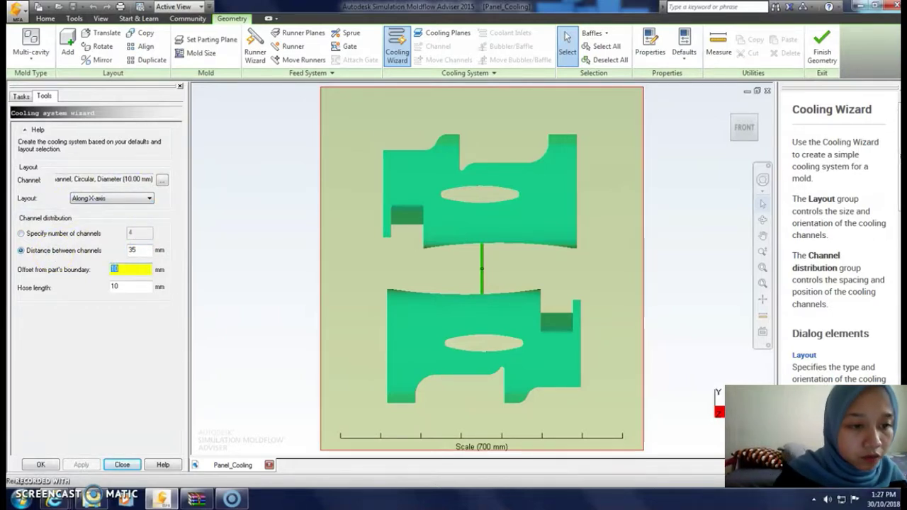
{"action": "type", "text": "25"}
{"action": "key", "text": "Tab"}
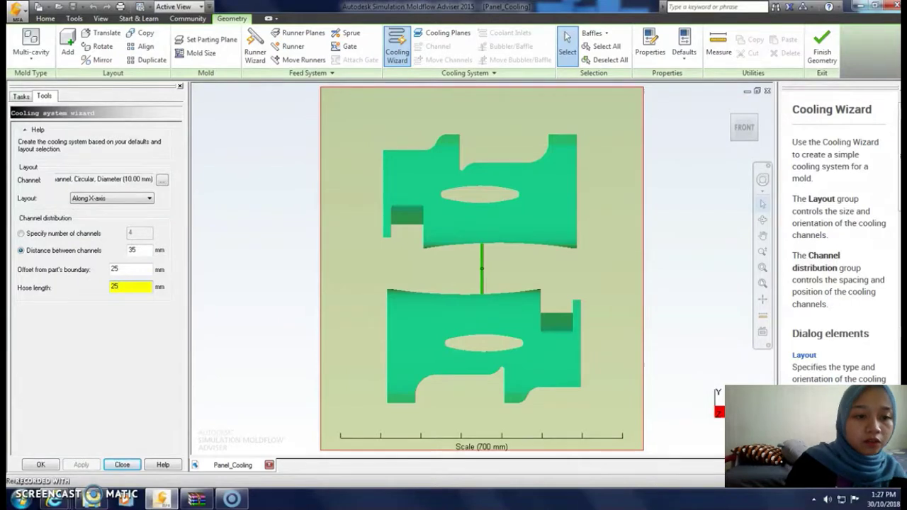
{"action": "type", "text": "25"}
{"action": "left_click", "coordinate": [40, 464]}
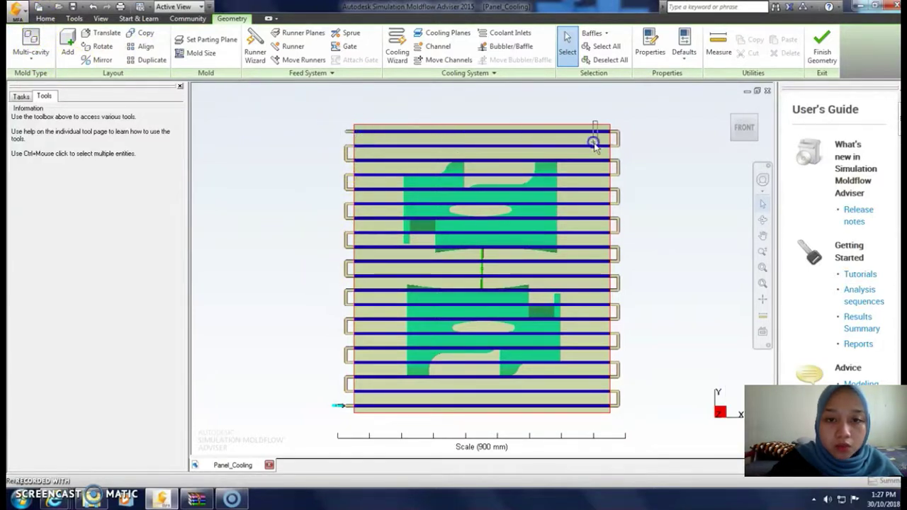
Delete the topmost cooling channel and the channel crossing the runner
{"action": "key", "text": "Delete"}
{"action": "left_click", "coordinate": [330, 401]}
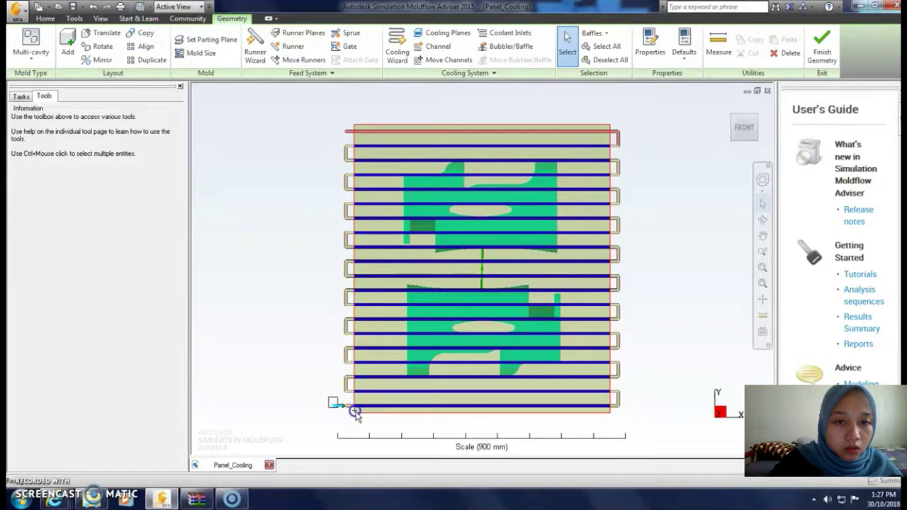
{"action": "left_click", "coordinate": [621, 420]}
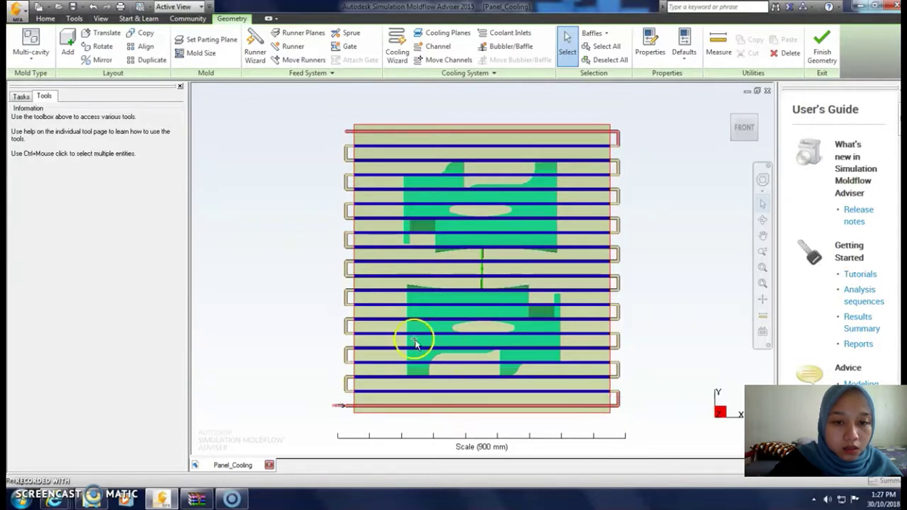
{"action": "left_click", "coordinate": [341, 263]}
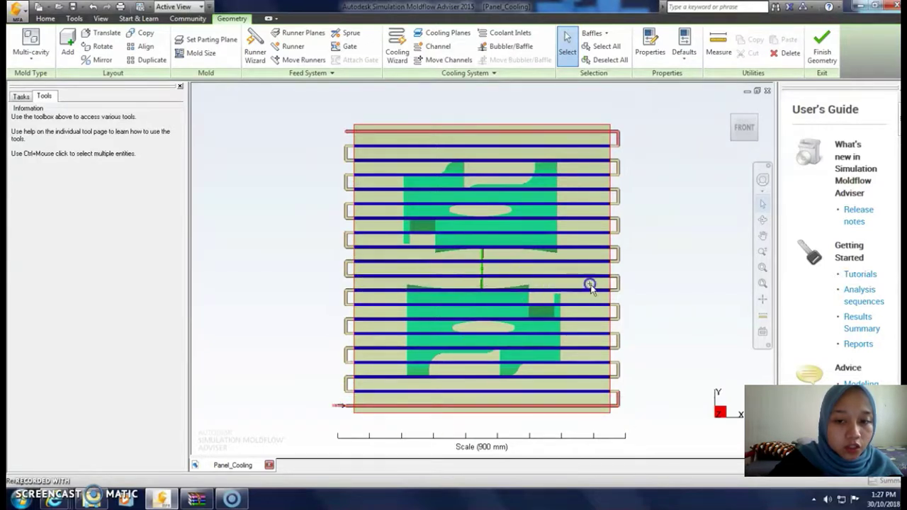
{"action": "left_click", "coordinate": [624, 284]}
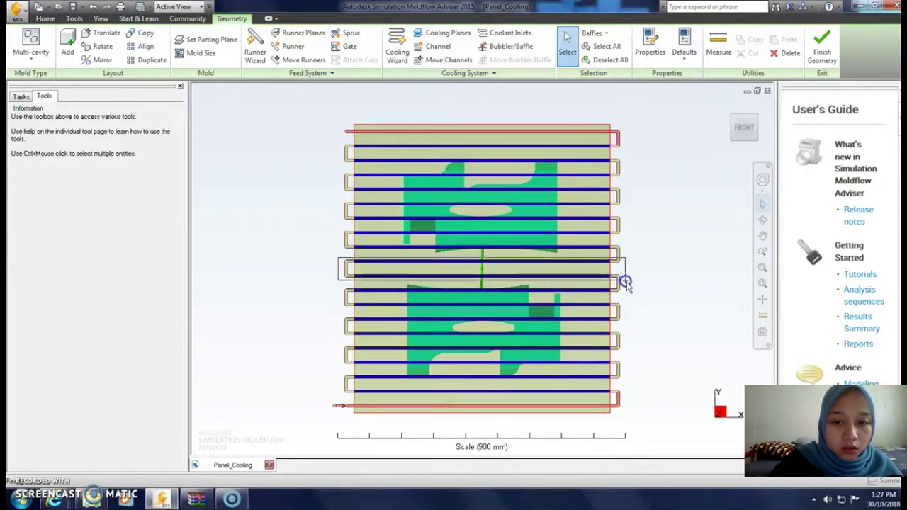
{"action": "left_click", "coordinate": [482, 272]}
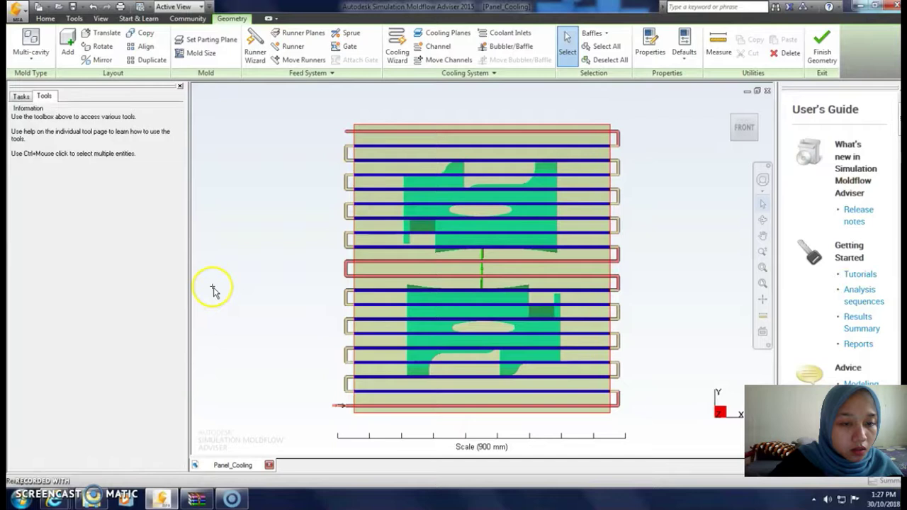
{"action": "key", "text": "Delete"}
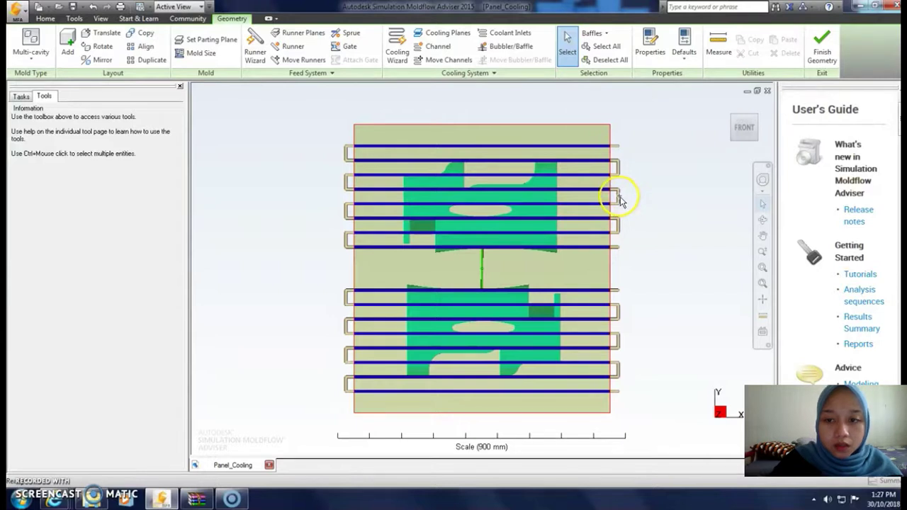
Select the right-side hoses to check they join the channel ends
{"action": "left_click", "coordinate": [616, 342]}
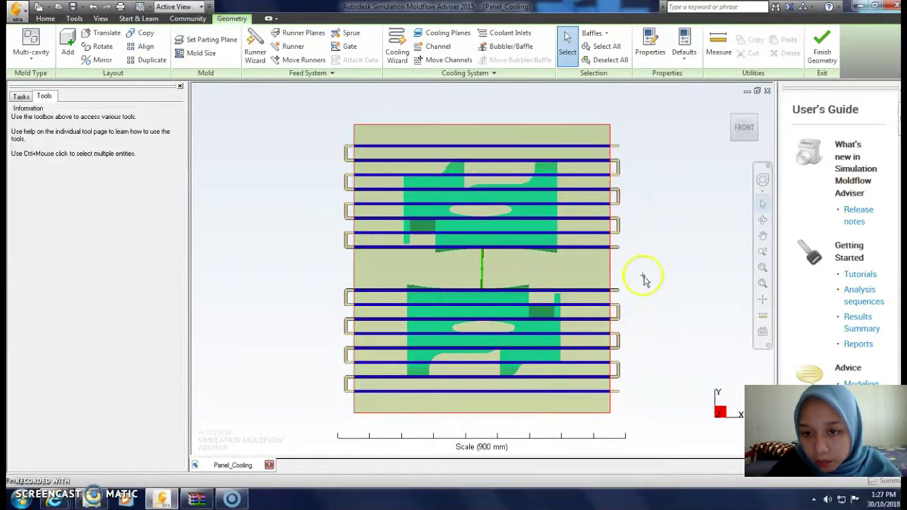
{"action": "left_click", "coordinate": [616, 196]}
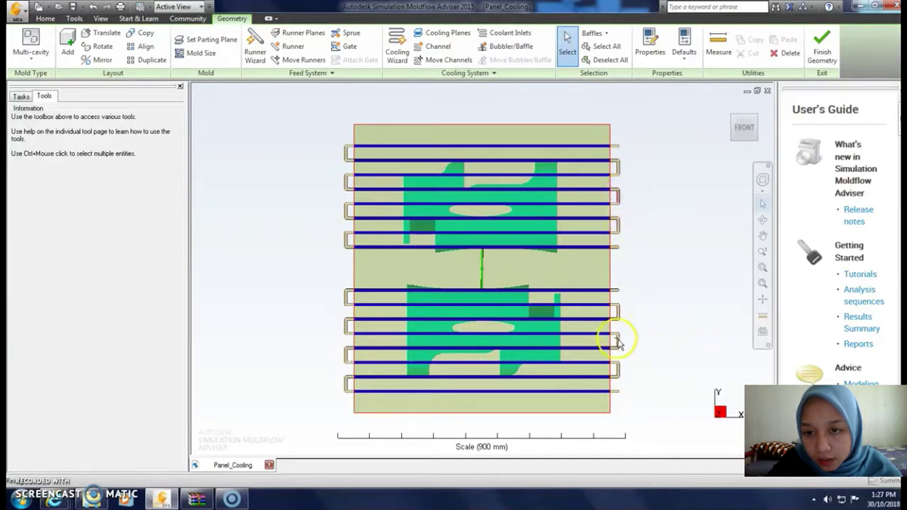
{"action": "left_click", "coordinate": [616, 341], "text": "ctrl"}
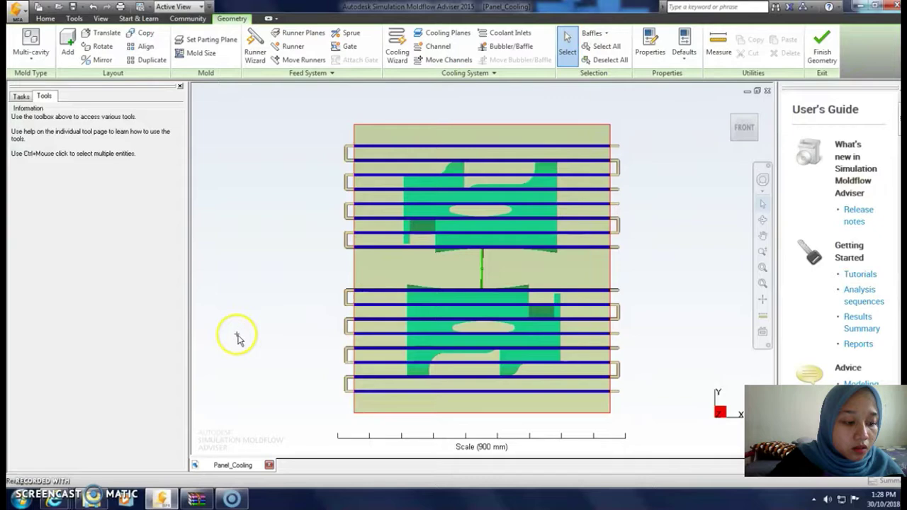
Uncheck Mold Outline so only panels, feed system and cooling channels show, then reopen Geometry
{"action": "middle_click_drag", "start_coordinate": [660, 334], "coordinate": [618, 306], "text": "shift"}
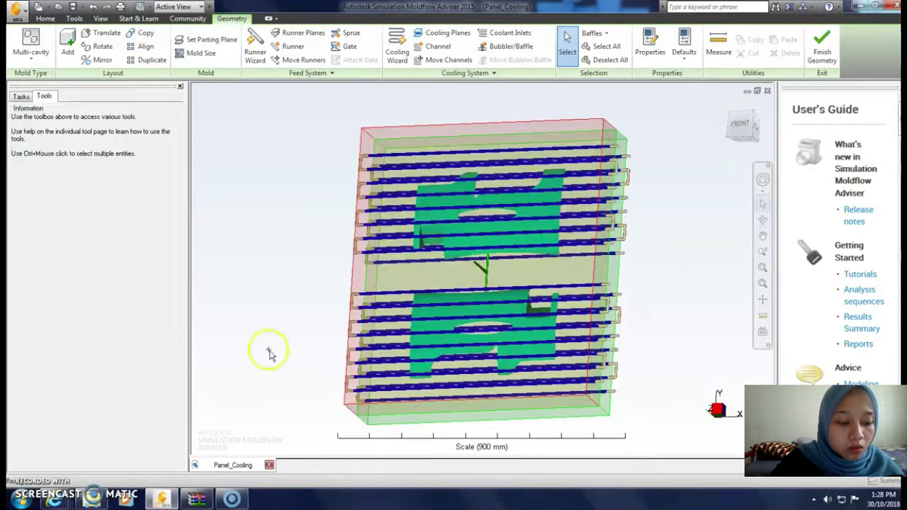
{"action": "left_click", "coordinate": [100, 18]}
{"action": "left_click", "coordinate": [25, 49]}
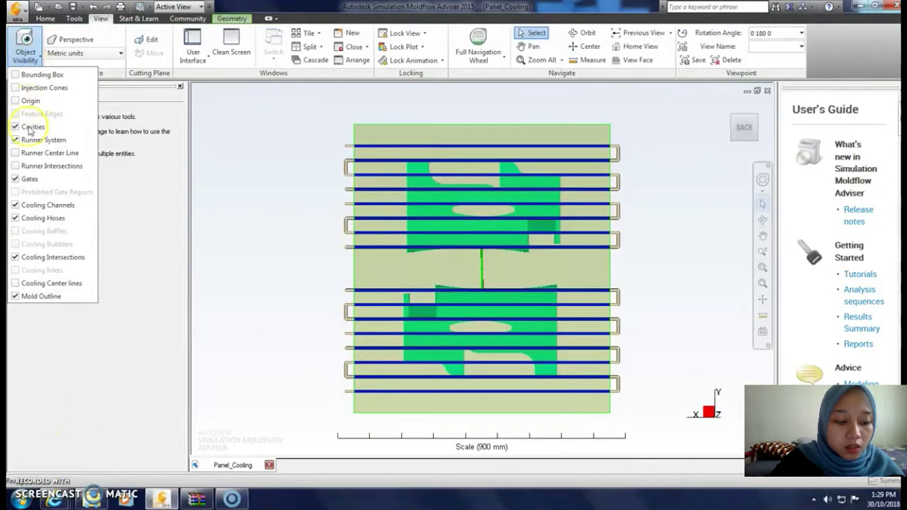
{"action": "left_click", "coordinate": [26, 302]}
{"action": "left_click", "coordinate": [624, 316]}
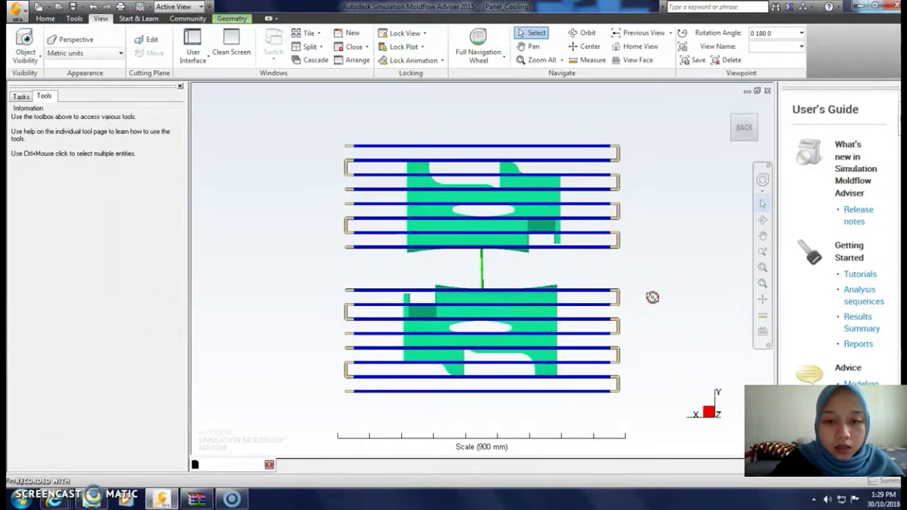
{"action": "middle_click_drag", "start_coordinate": [652, 298], "coordinate": [593, 379], "text": "shift"}
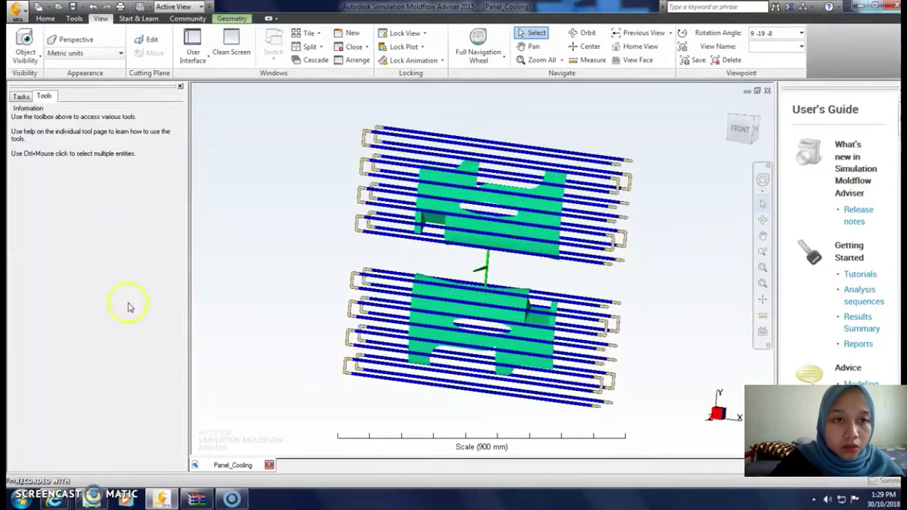
{"action": "left_click", "coordinate": [46, 18]}
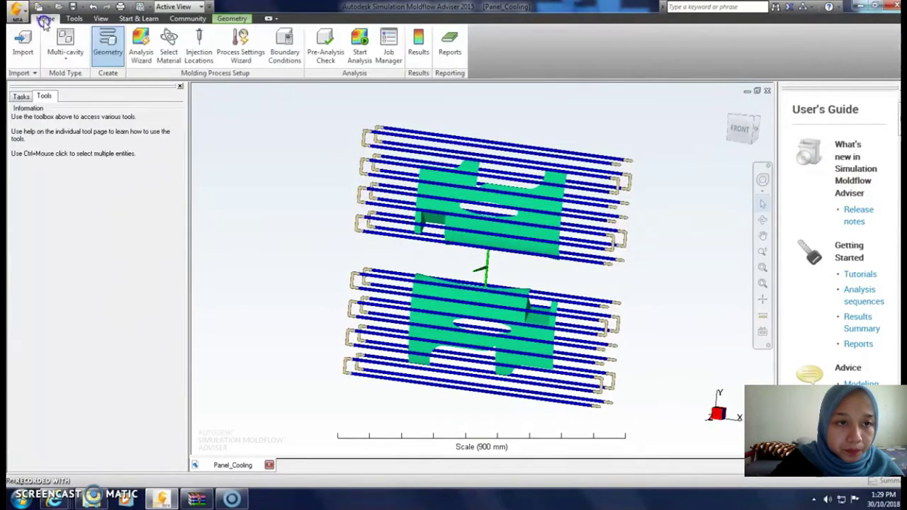
{"action": "left_click", "coordinate": [106, 45]}
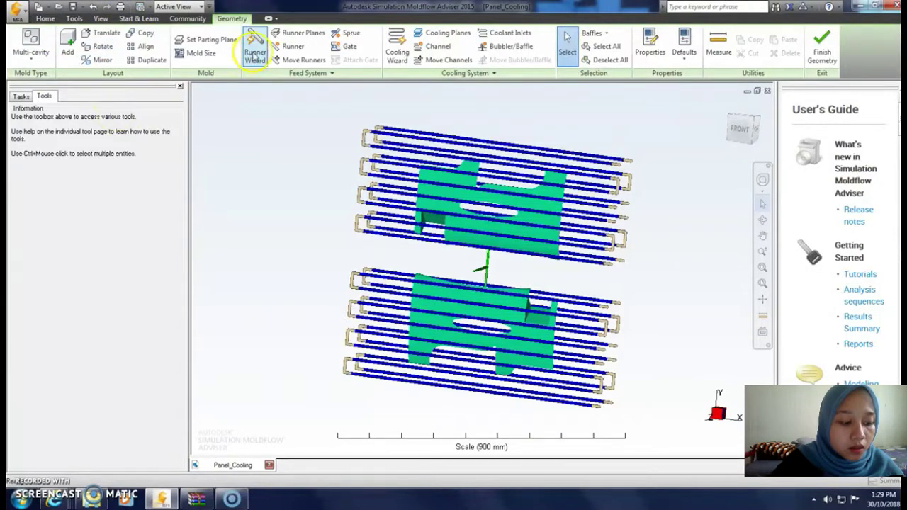
Set a 10 lit/min, 25 °C coolant inlet on the upper channel's free hose end
{"action": "left_click", "coordinate": [485, 34]}
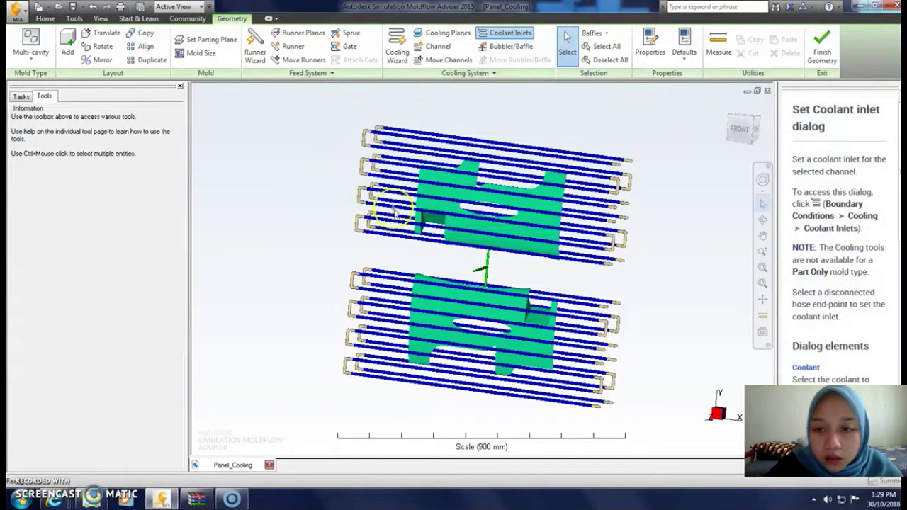
{"action": "middle_click_drag", "start_coordinate": [678, 279], "coordinate": [560, 270]}
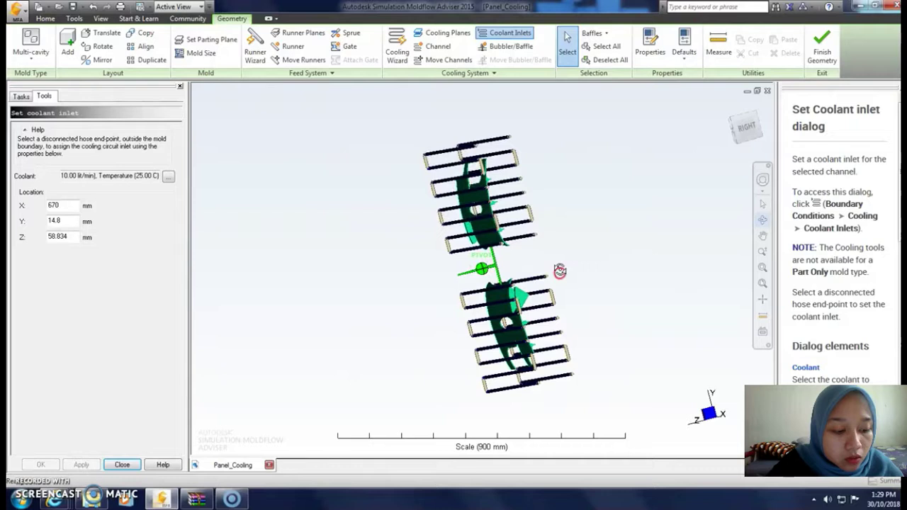
{"action": "left_click", "coordinate": [521, 185]}
{"action": "left_click", "coordinate": [485, 187]}
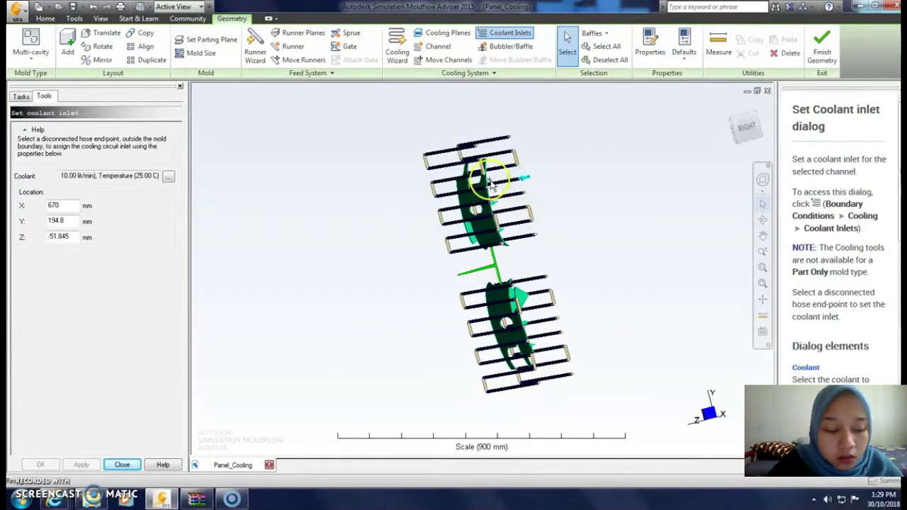
{"action": "left_click", "coordinate": [536, 238]}
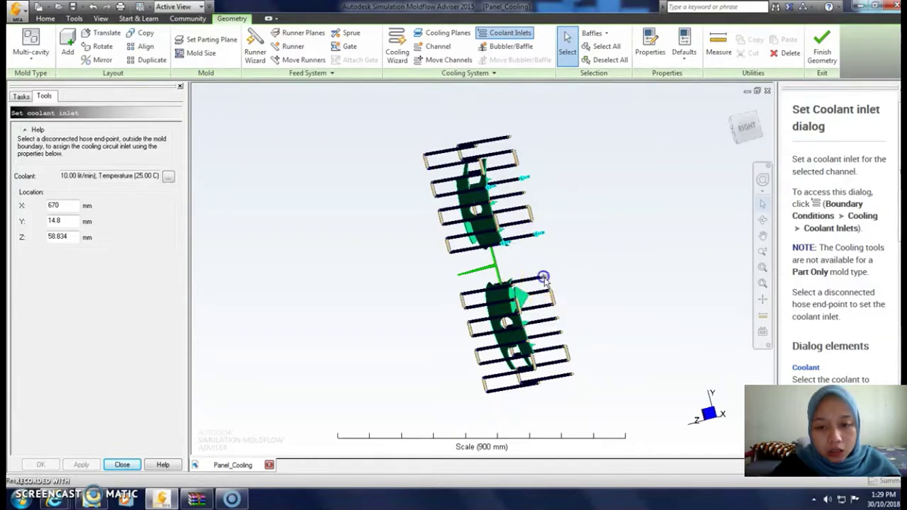
Add coolant inlets to the lower and lowest channel ends, then return to Home
{"action": "left_click", "coordinate": [513, 287]}
{"action": "left_click", "coordinate": [546, 277]}
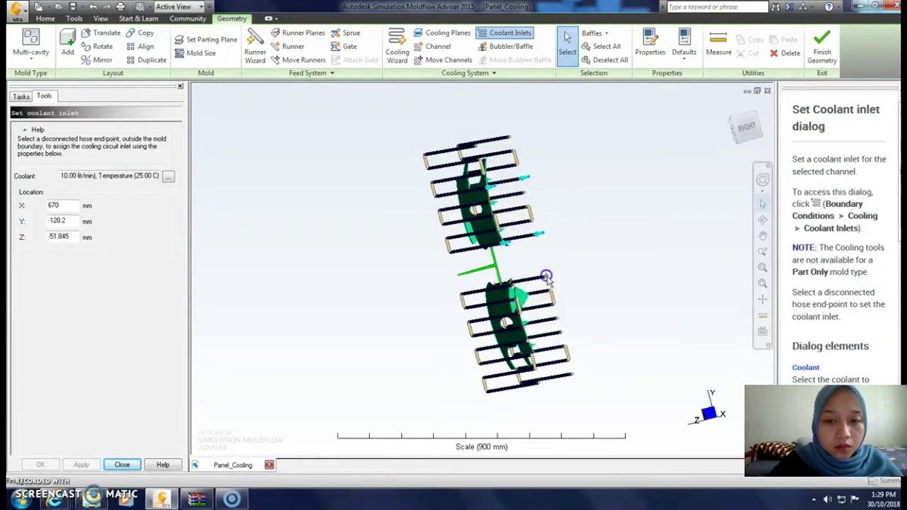
{"action": "left_click", "coordinate": [509, 287]}
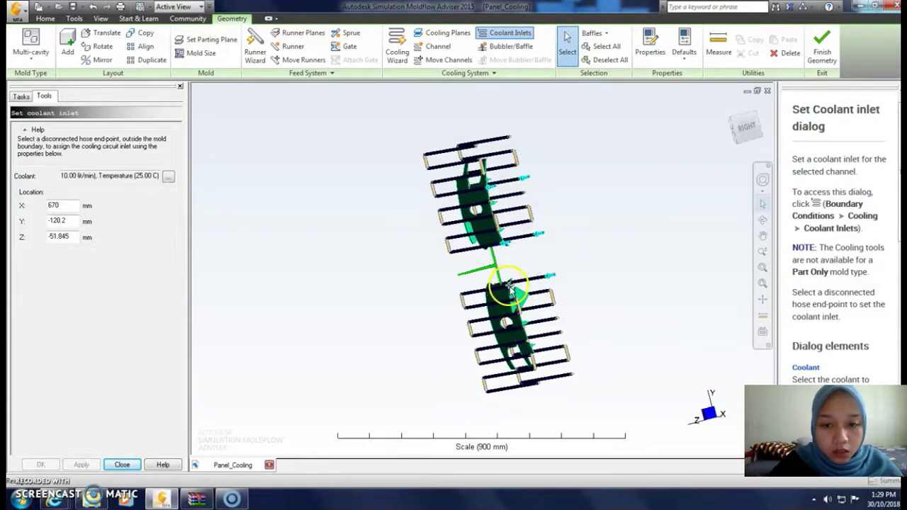
{"action": "left_click", "coordinate": [528, 343]}
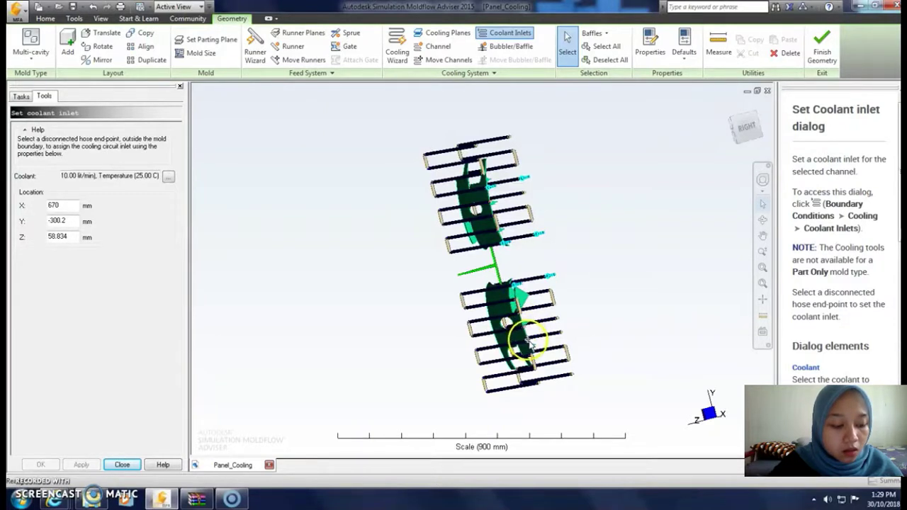
{"action": "left_click", "coordinate": [557, 333]}
{"action": "left_click", "coordinate": [528, 333]}
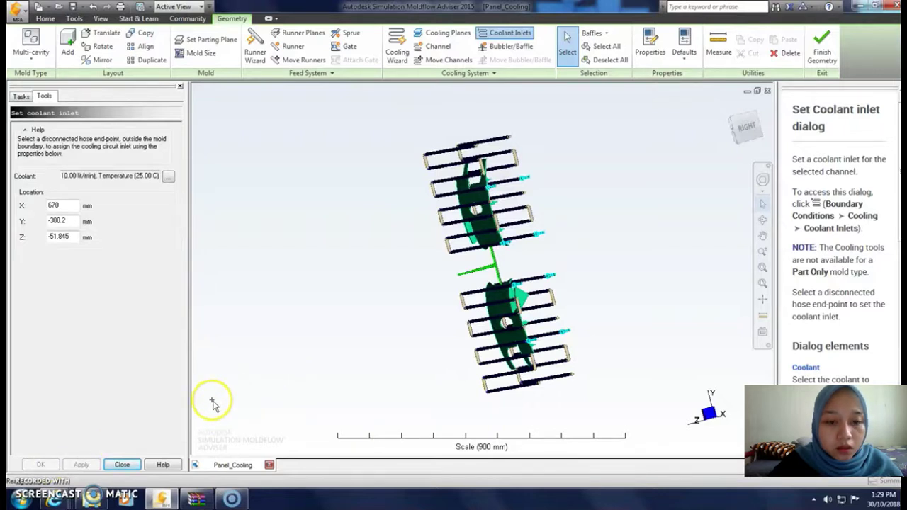
{"action": "mouse_move", "coordinate": [53, 503]}
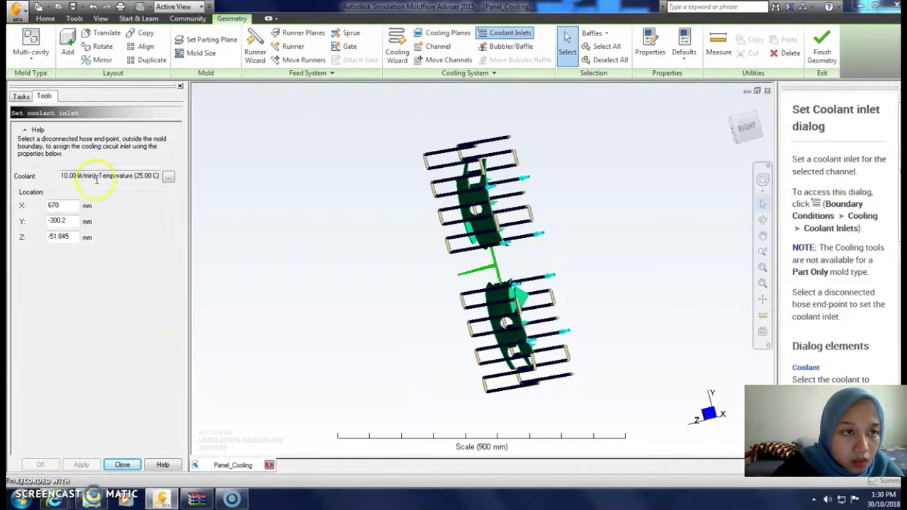
{"action": "left_click", "coordinate": [45, 19]}
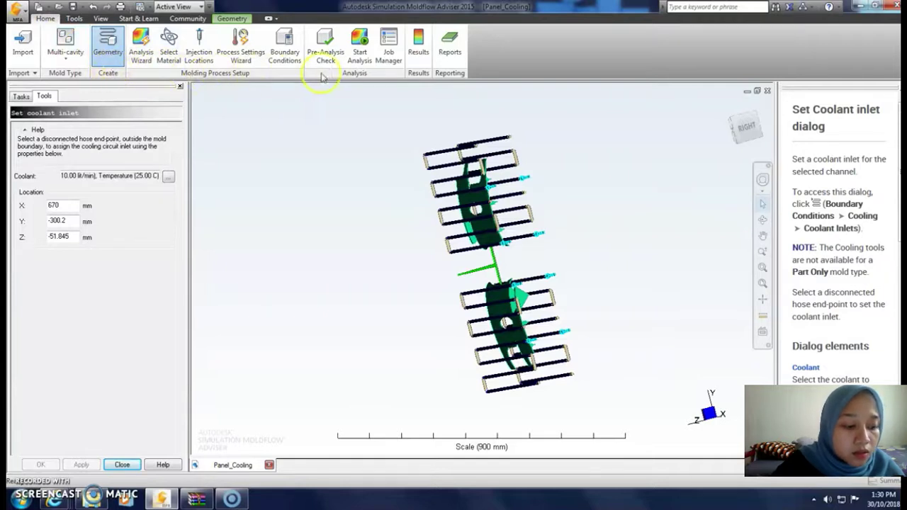
In the Analysis Wizard, replace the Fill analysis with a Cool analysis sequence
{"action": "left_click", "coordinate": [141, 42]}
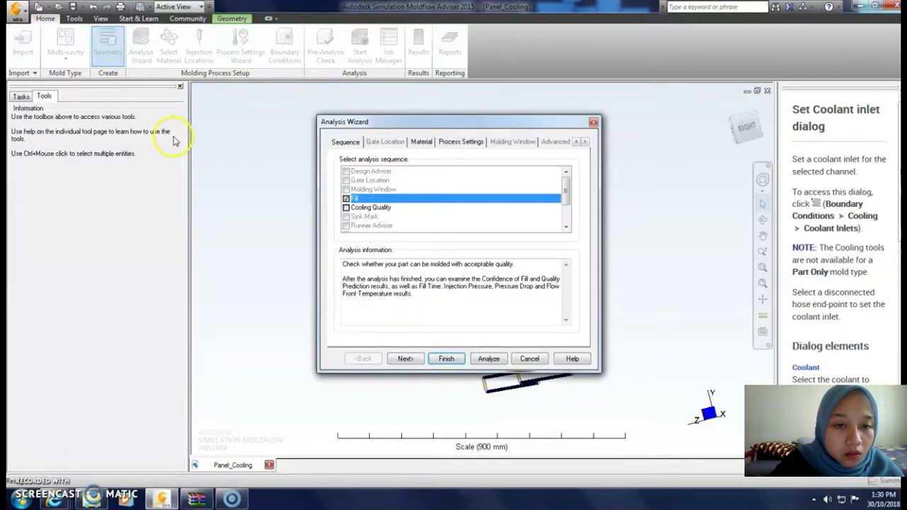
{"action": "left_click", "coordinate": [346, 199]}
{"action": "left_click_drag", "start_coordinate": [564, 185], "coordinate": [569, 205]}
{"action": "left_click", "coordinate": [346, 207]}
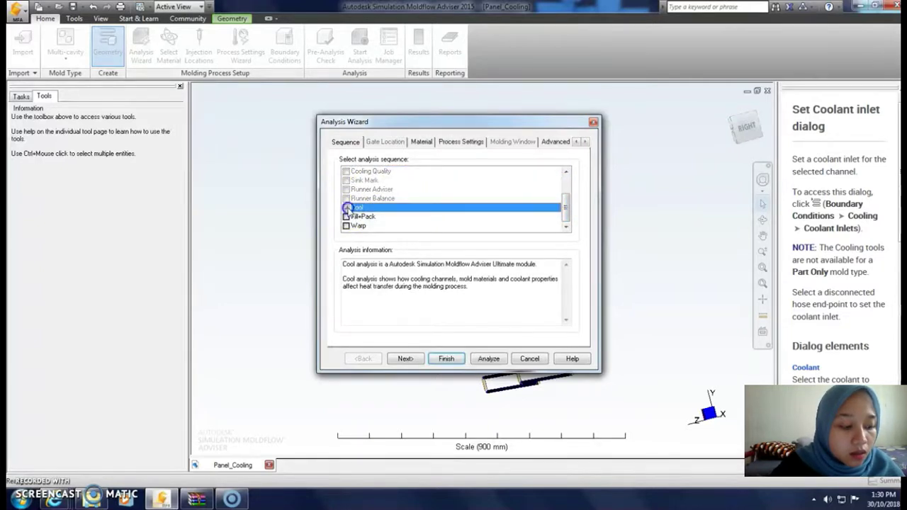
{"action": "left_click", "coordinate": [404, 359]}
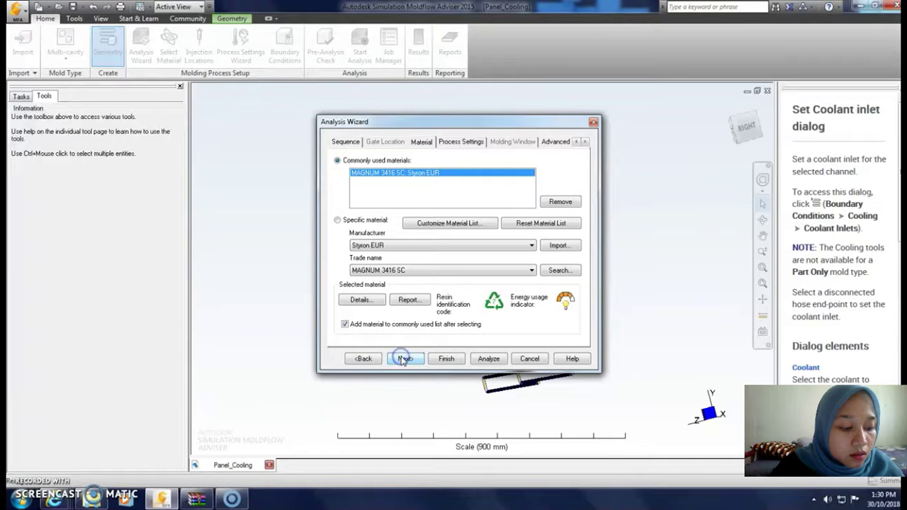
Choose MAGNUM 3416 SC from Styron EUR, accept process settings, and start the analysis
{"action": "left_click", "coordinate": [379, 245]}
{"action": "scroll", "coordinate": [391, 323], "scroll_direction": "down", "scroll_amount": 10}
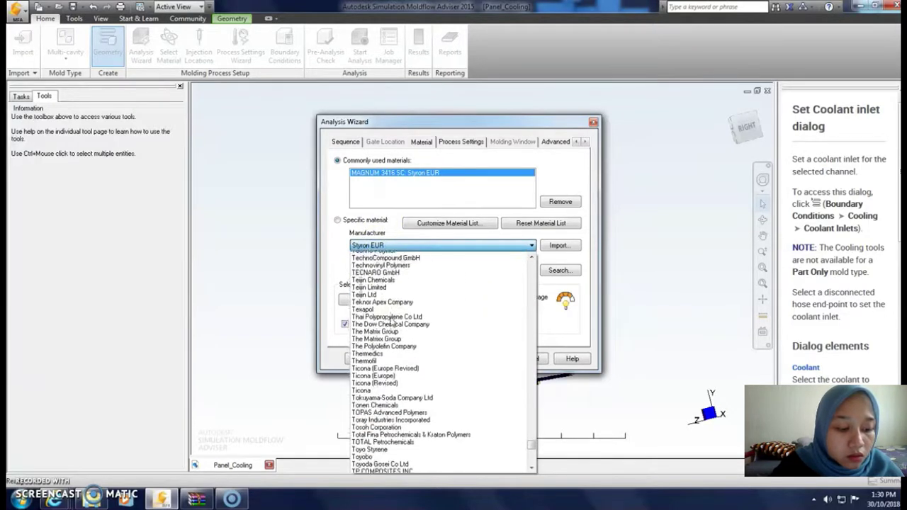
{"action": "scroll", "coordinate": [392, 322], "scroll_direction": "down", "scroll_amount": 3}
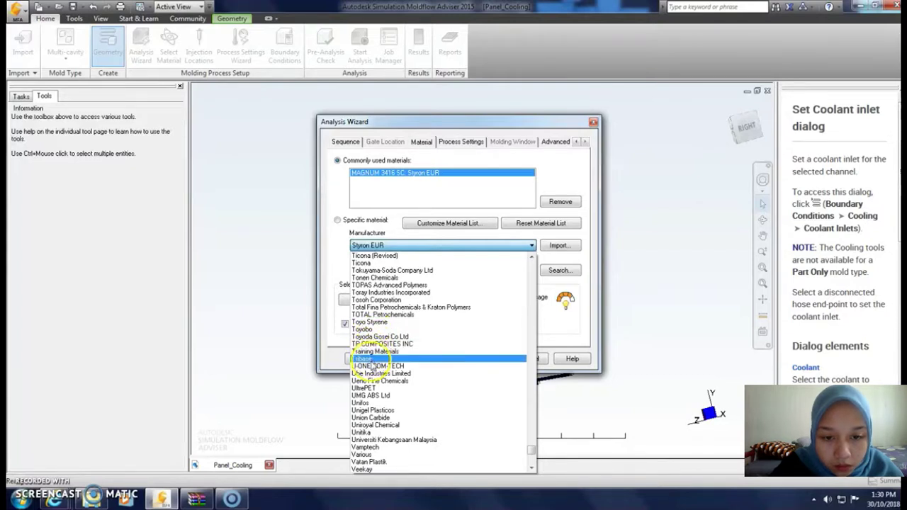
{"action": "left_click", "coordinate": [335, 221]}
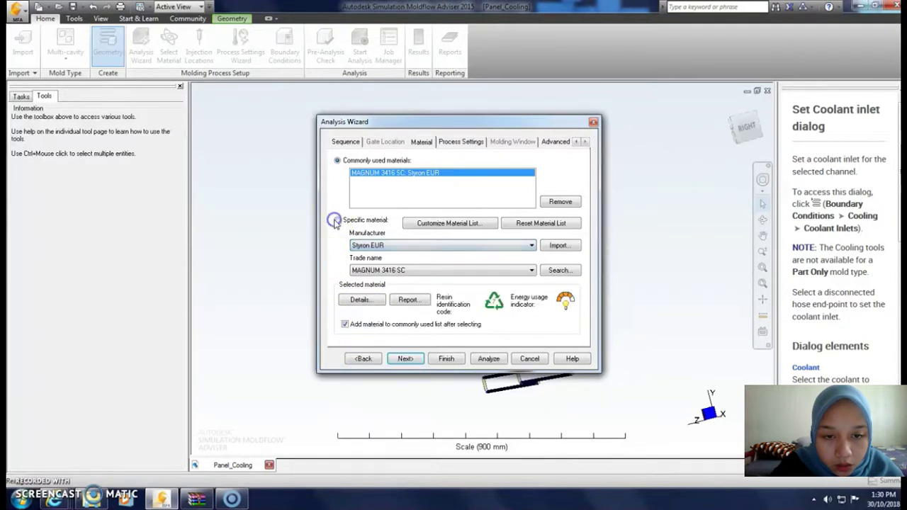
{"action": "left_click", "coordinate": [338, 221]}
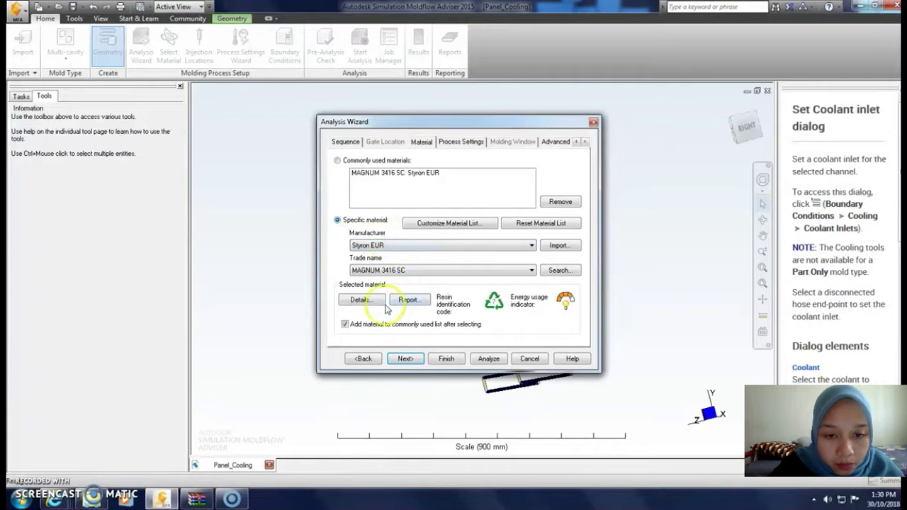
{"action": "left_click", "coordinate": [405, 358]}
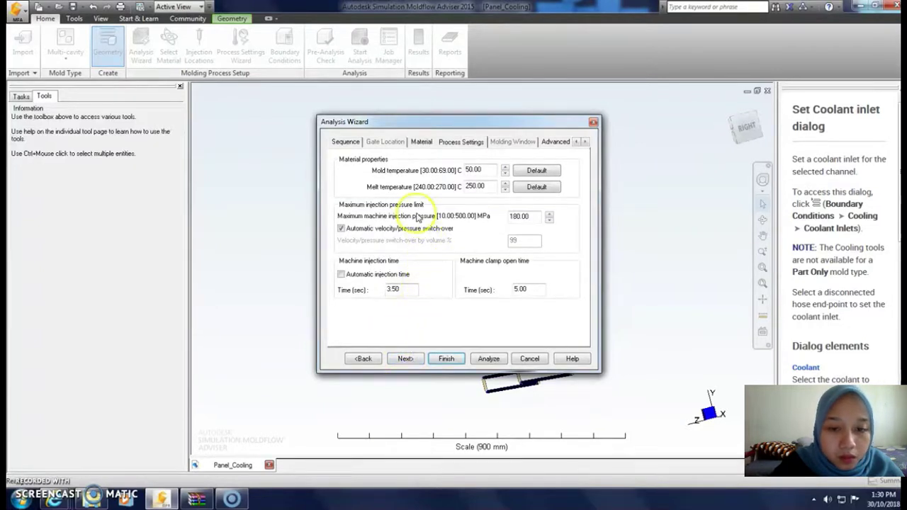
{"action": "left_click", "coordinate": [405, 358]}
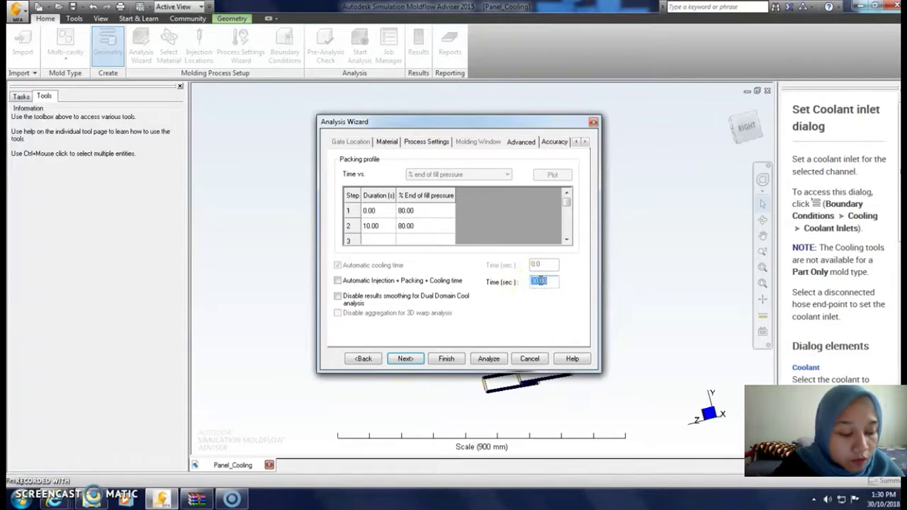
{"action": "left_click", "coordinate": [408, 359]}
{"action": "left_click", "coordinate": [489, 360]}
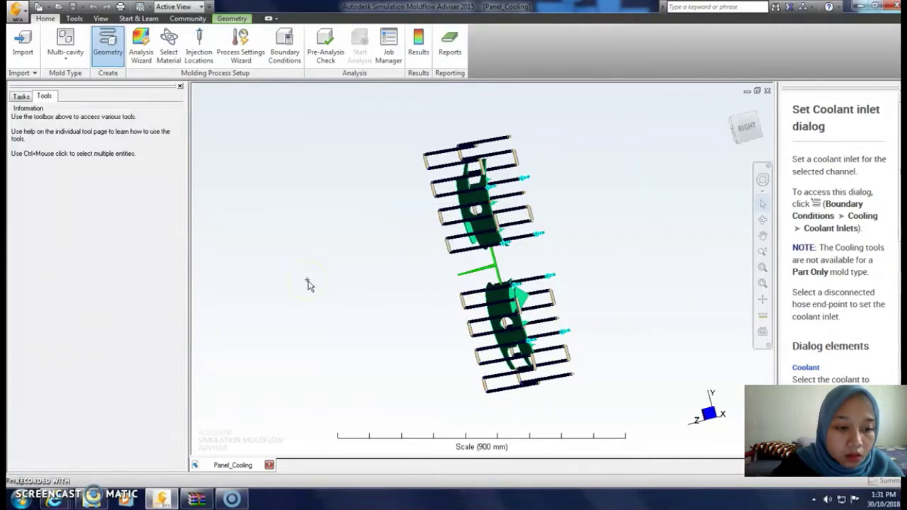
Orbit the model while the cool analysis runs, then dismiss the Analysis complete message
{"action": "middle_click_drag", "start_coordinate": [336, 320], "coordinate": [413, 333]}
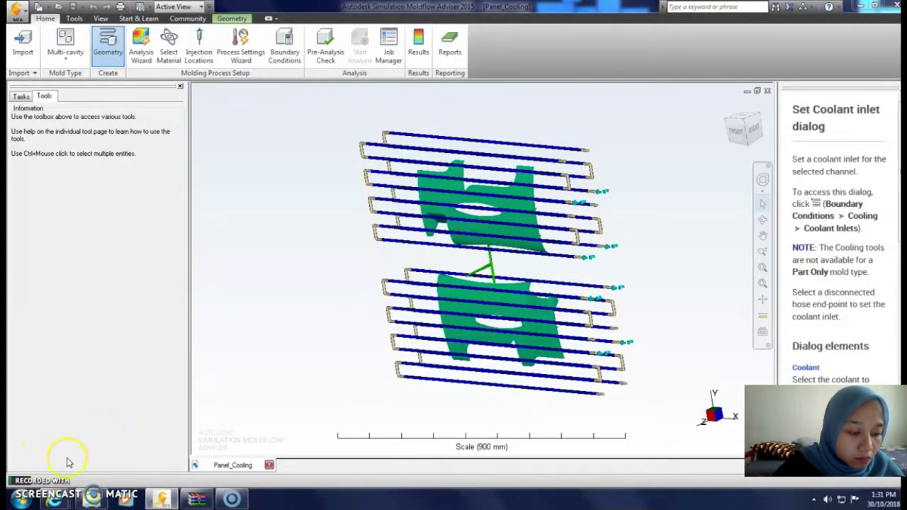
{"action": "mouse_move", "coordinate": [332, 280]}
{"action": "middle_mouse_down"}
{"action": "mouse_move", "coordinate": [320, 323]}
{"action": "mouse_move", "coordinate": [303, 326]}
{"action": "mouse_move", "coordinate": [533, 279]}
{"action": "mouse_move", "coordinate": [479, 294]}
{"action": "middle_mouse_up"}
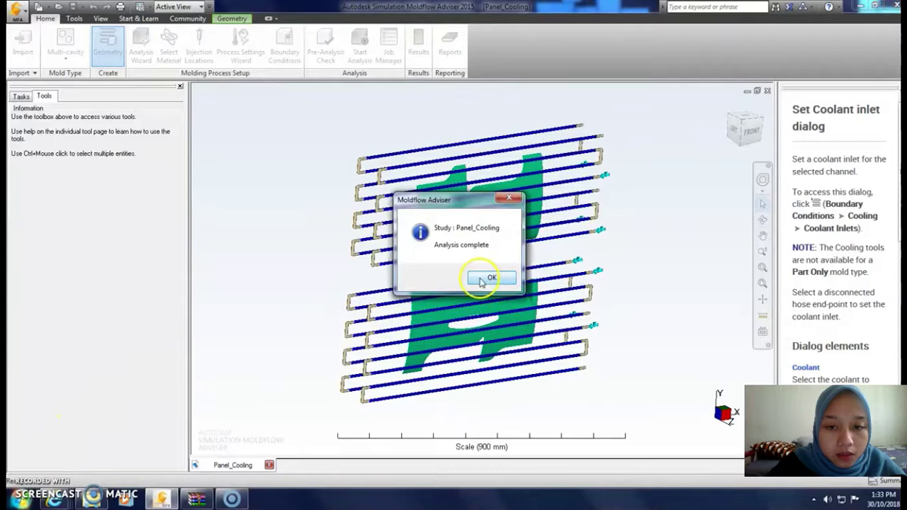
{"action": "left_click", "coordinate": [481, 280]}
{"action": "left_click", "coordinate": [387, 294]}
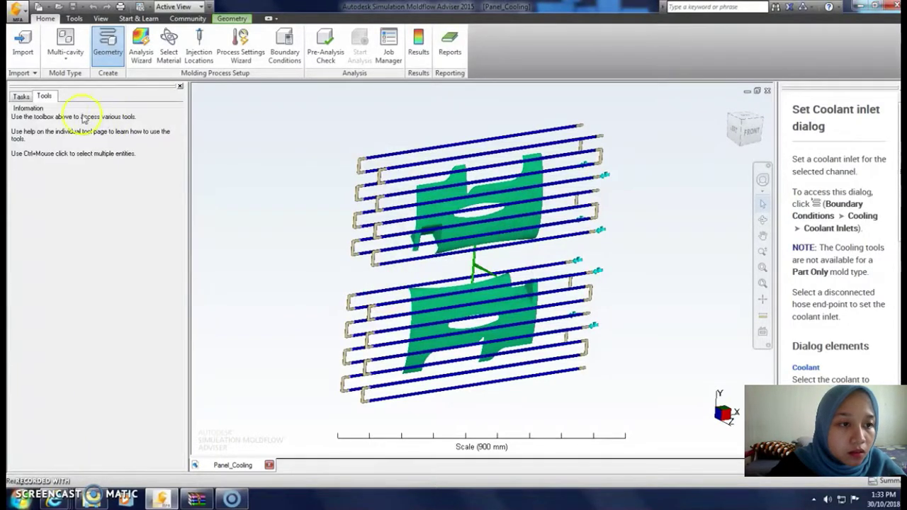
{"action": "left_click", "coordinate": [21, 96]}
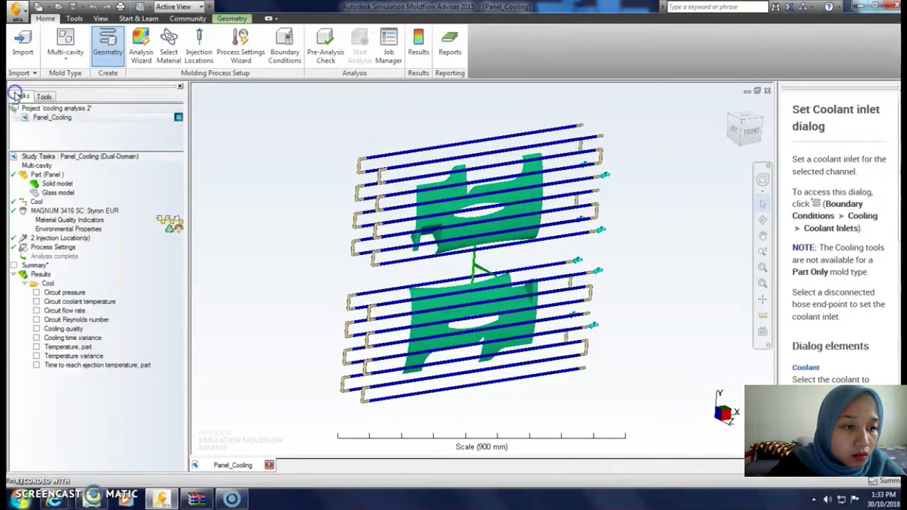
{"action": "left_click", "coordinate": [16, 266]}
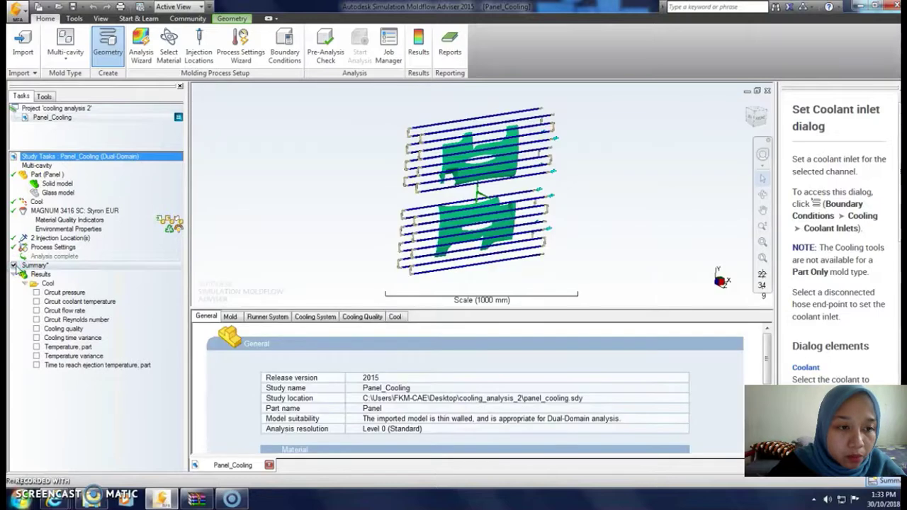
{"action": "left_click", "coordinate": [14, 266]}
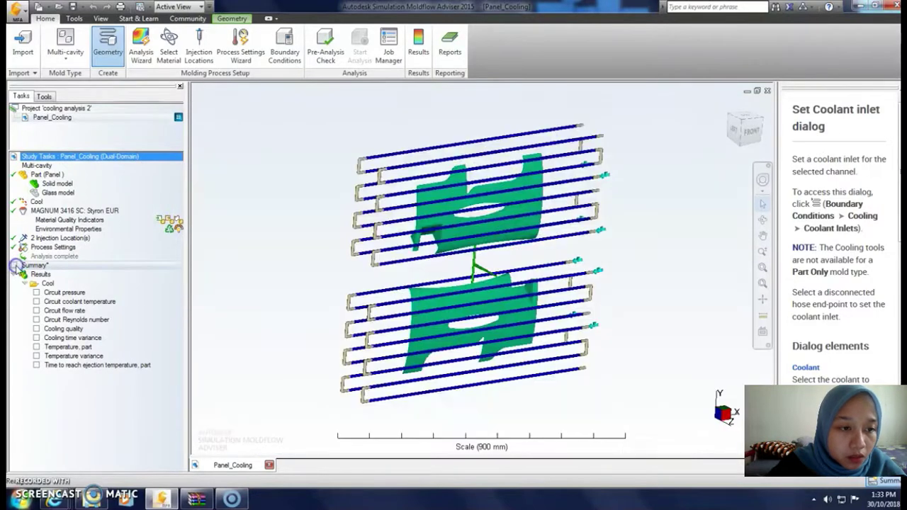
{"action": "left_click", "coordinate": [26, 292]}
{"action": "left_click", "coordinate": [101, 18]}
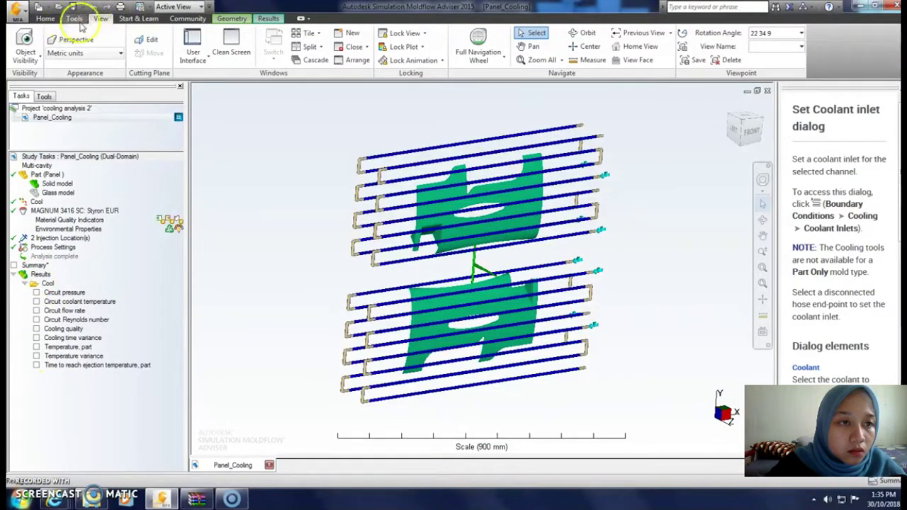
{"action": "left_click", "coordinate": [25, 52]}
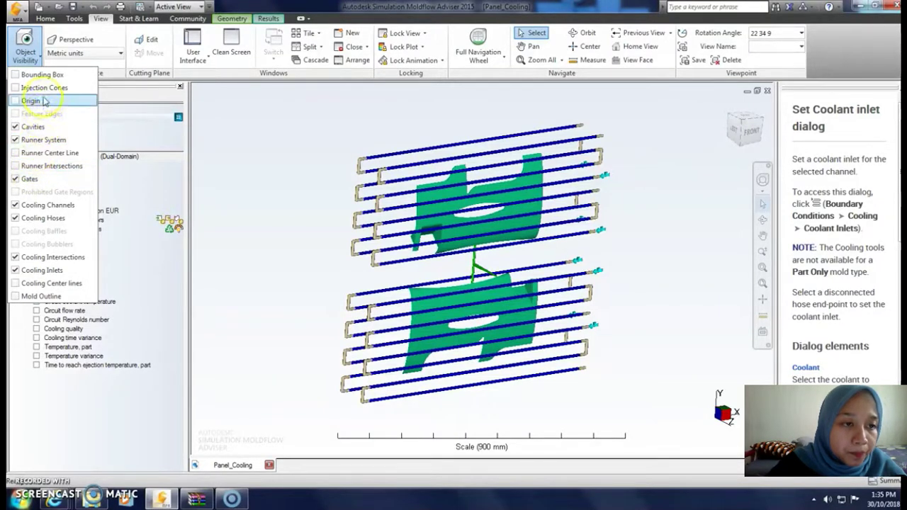
{"action": "left_click", "coordinate": [36, 204]}
{"action": "left_click", "coordinate": [35, 204]}
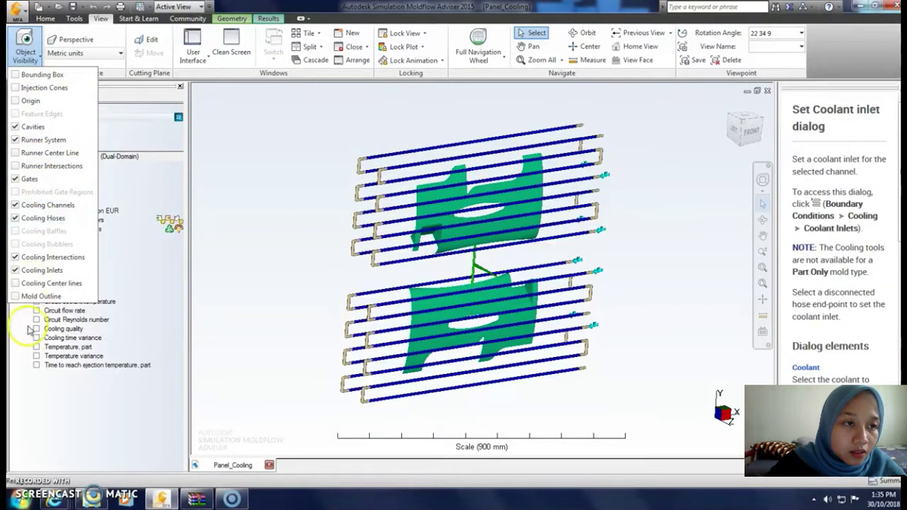
{"action": "left_click", "coordinate": [25, 467]}
{"action": "left_click", "coordinate": [25, 50]}
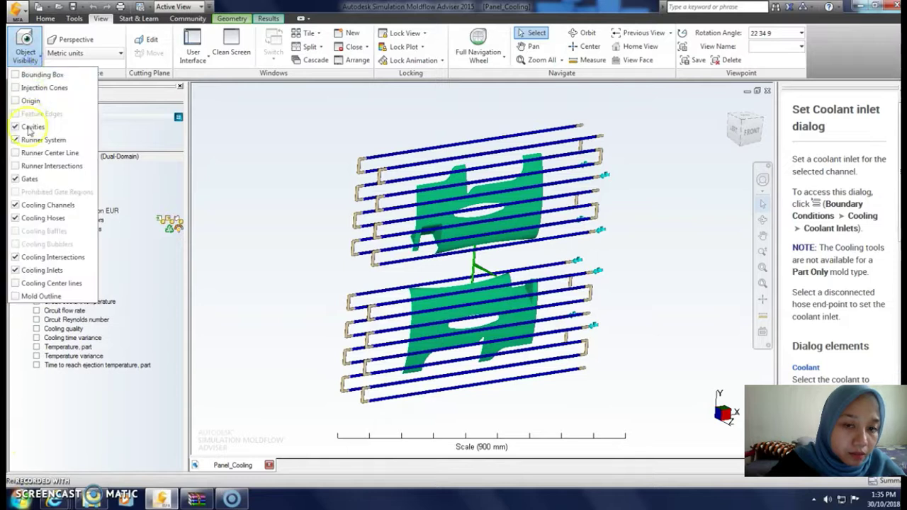
{"action": "left_click", "coordinate": [28, 219]}
{"action": "left_click", "coordinate": [29, 219]}
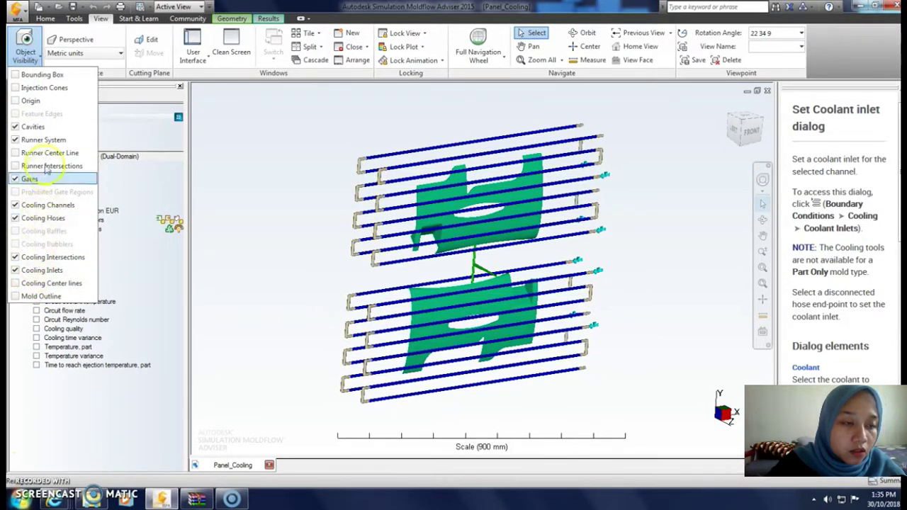
{"action": "left_click", "coordinate": [43, 270]}
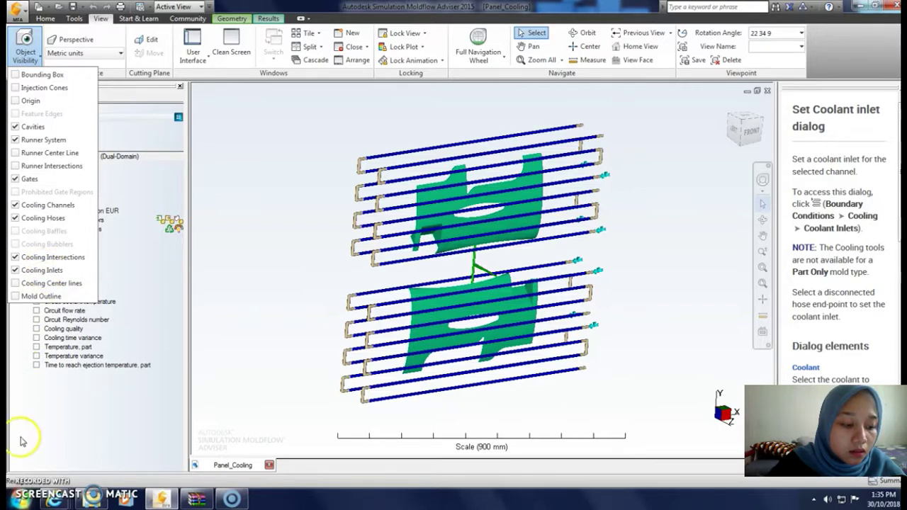
{"action": "left_click", "coordinate": [23, 484]}
{"action": "middle_click_drag", "start_coordinate": [599, 357], "coordinate": [559, 347]}
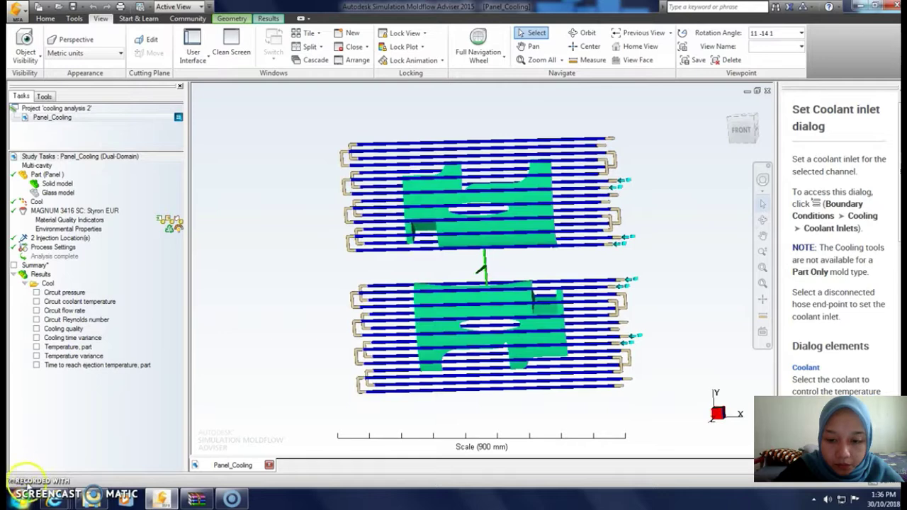
{"action": "middle_click_drag", "start_coordinate": [318, 401], "coordinate": [267, 401]}
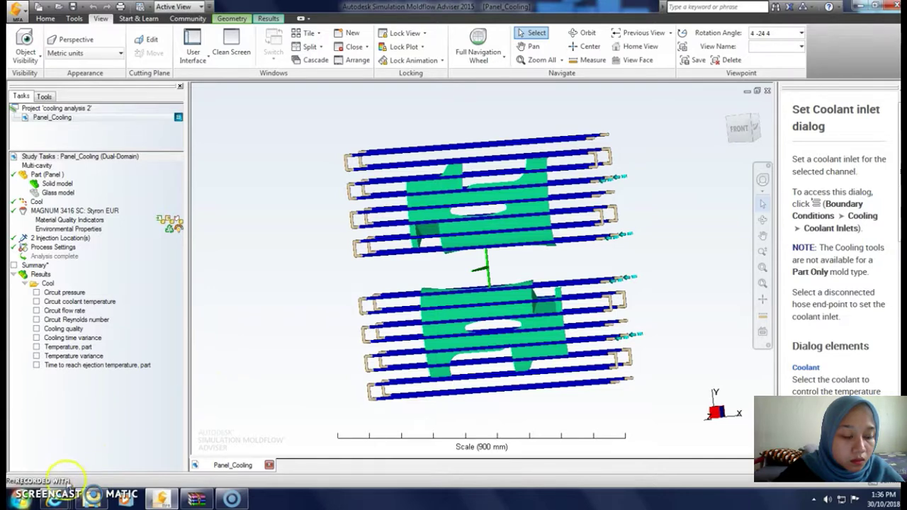
{"action": "left_click", "coordinate": [21, 500]}
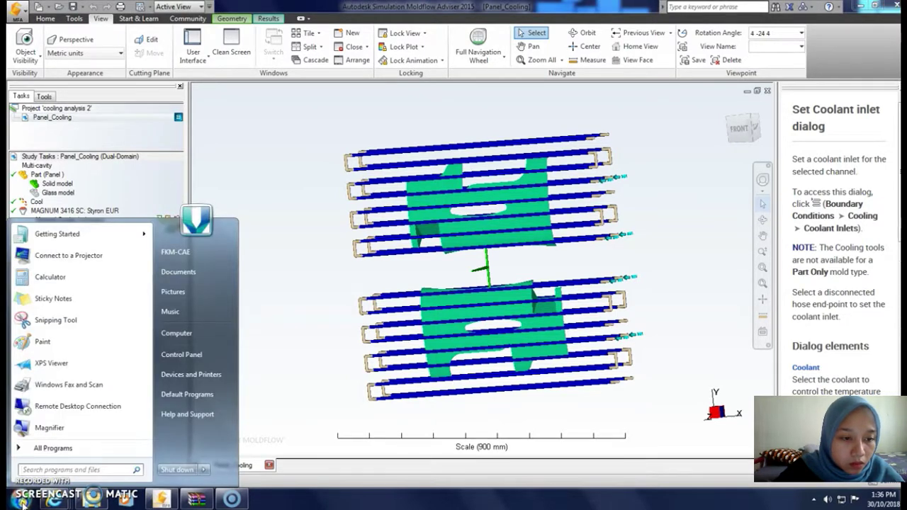
{"action": "left_click", "coordinate": [21, 500]}
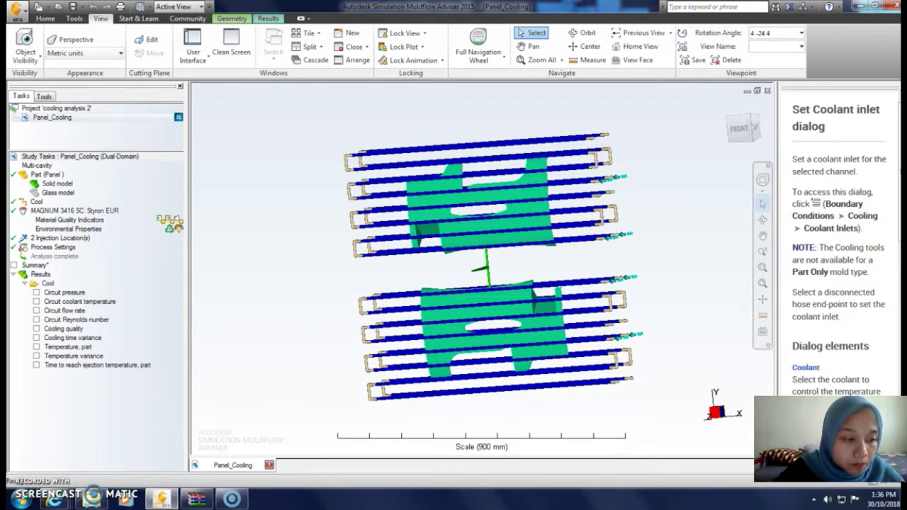
Show circuit coolant temperature, flow rate (10.00 lit/min), then Reynolds number (23618) in front view
{"action": "left_click", "coordinate": [82, 302]}
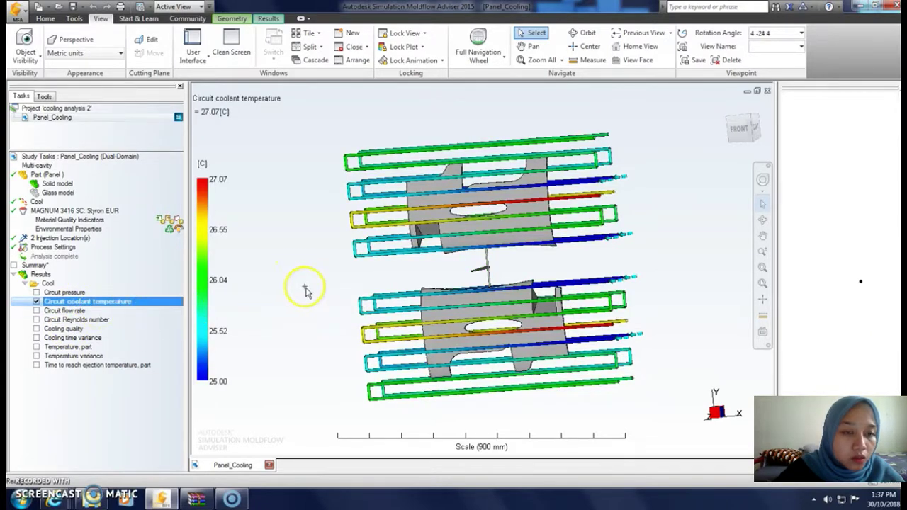
{"action": "middle_click_drag", "start_coordinate": [331, 347], "coordinate": [354, 401]}
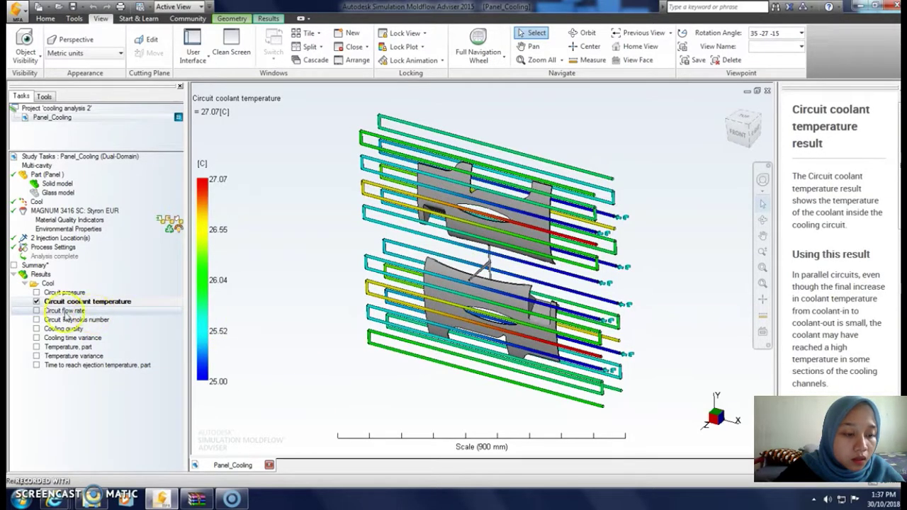
{"action": "left_click", "coordinate": [52, 312]}
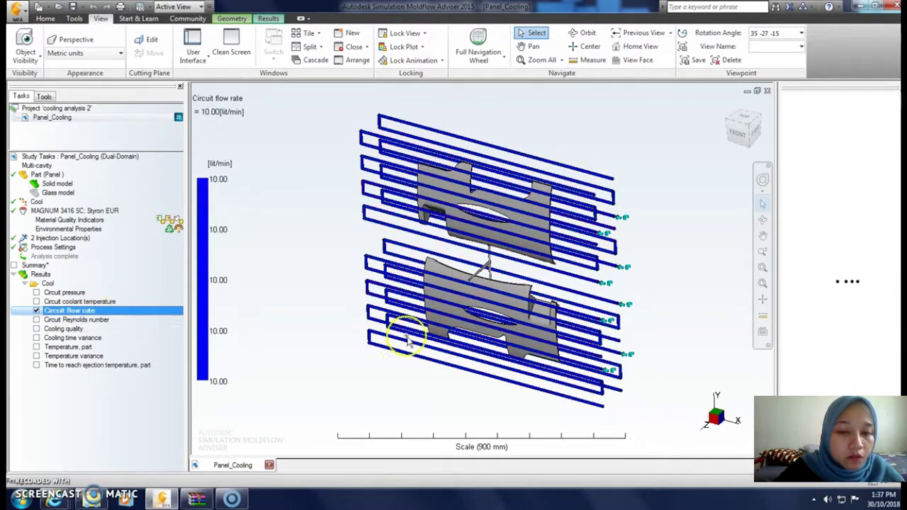
{"action": "middle_click_drag", "start_coordinate": [394, 366], "coordinate": [612, 332]}
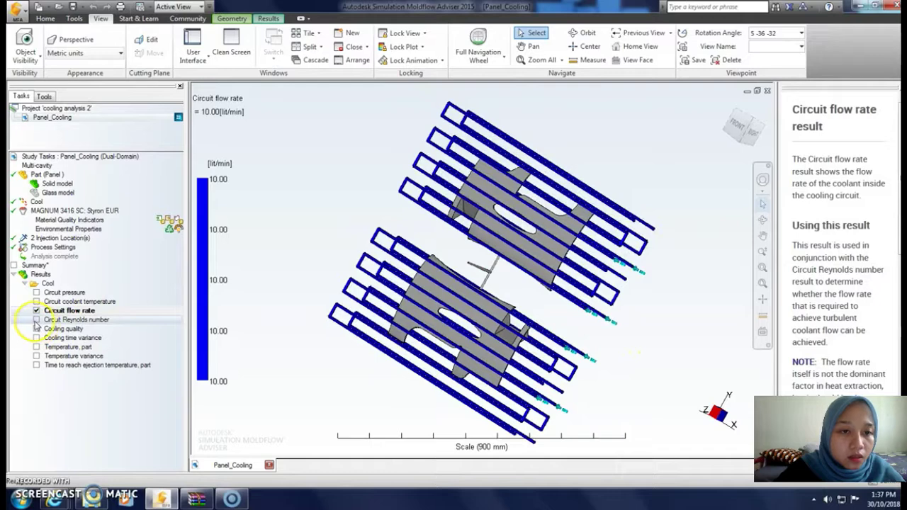
{"action": "left_click", "coordinate": [36, 319]}
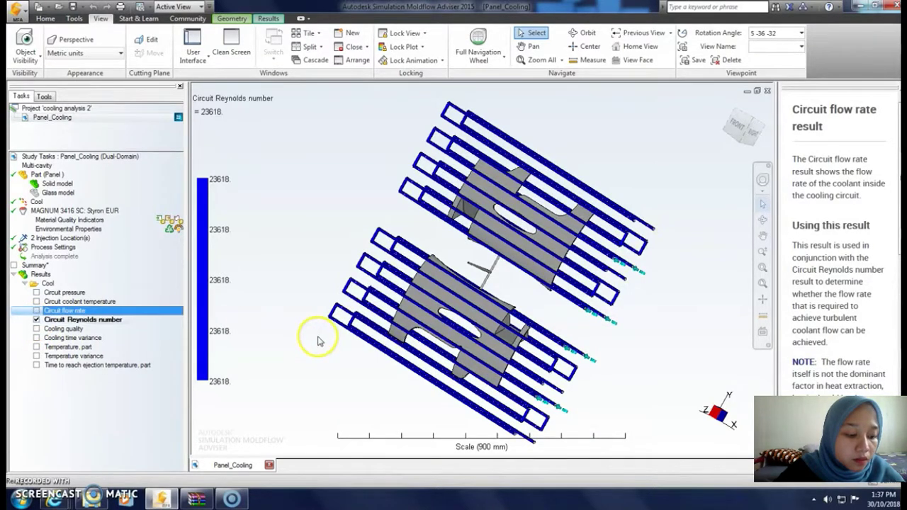
{"action": "mouse_move", "coordinate": [587, 355]}
{"action": "middle_mouse_down"}
{"action": "mouse_move", "coordinate": [600, 330]}
{"action": "mouse_move", "coordinate": [563, 357]}
{"action": "mouse_move", "coordinate": [449, 351]}
{"action": "mouse_move", "coordinate": [521, 348]}
{"action": "mouse_move", "coordinate": [646, 279]}
{"action": "mouse_move", "coordinate": [660, 300]}
{"action": "mouse_move", "coordinate": [654, 233]}
{"action": "middle_mouse_up"}
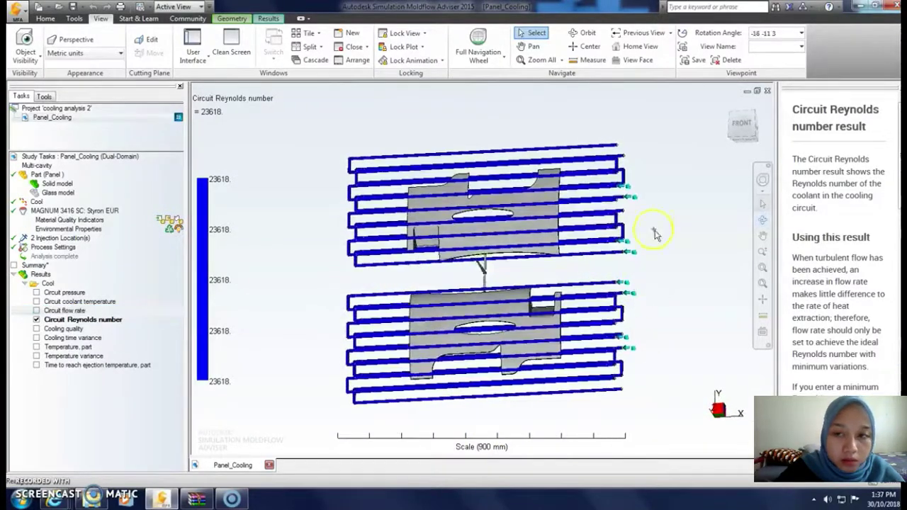
{"action": "left_click", "coordinate": [742, 130]}
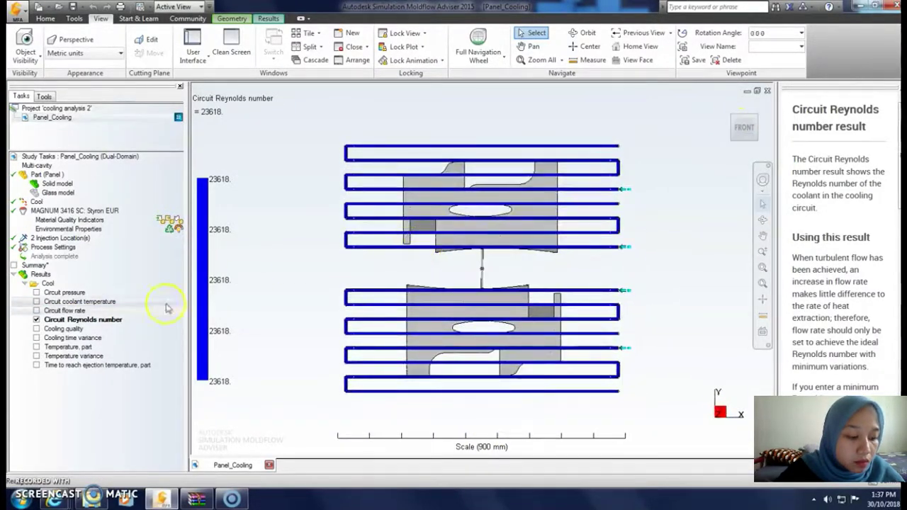
Show the part temperature result, cancel an accidental rename, and orbit to inspect both panels
{"action": "left_click", "coordinate": [97, 348]}
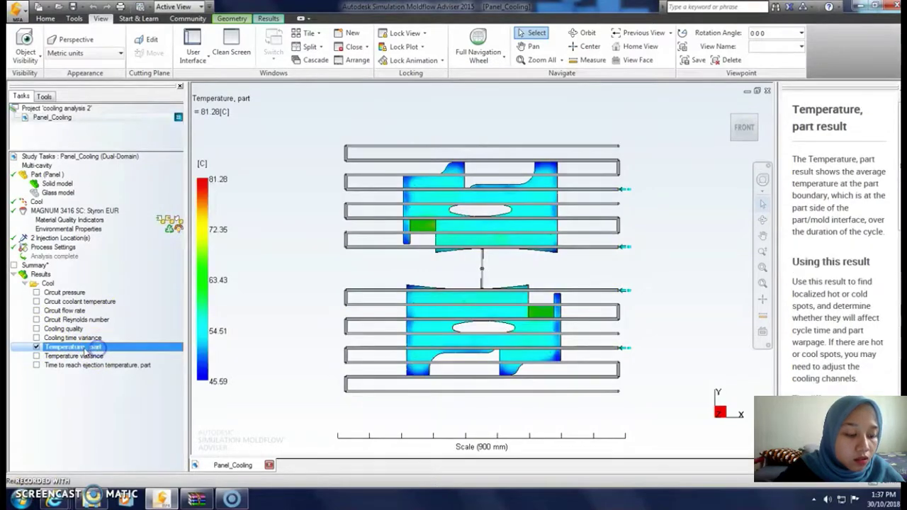
{"action": "left_click", "coordinate": [86, 347]}
{"action": "left_click", "coordinate": [159, 381]}
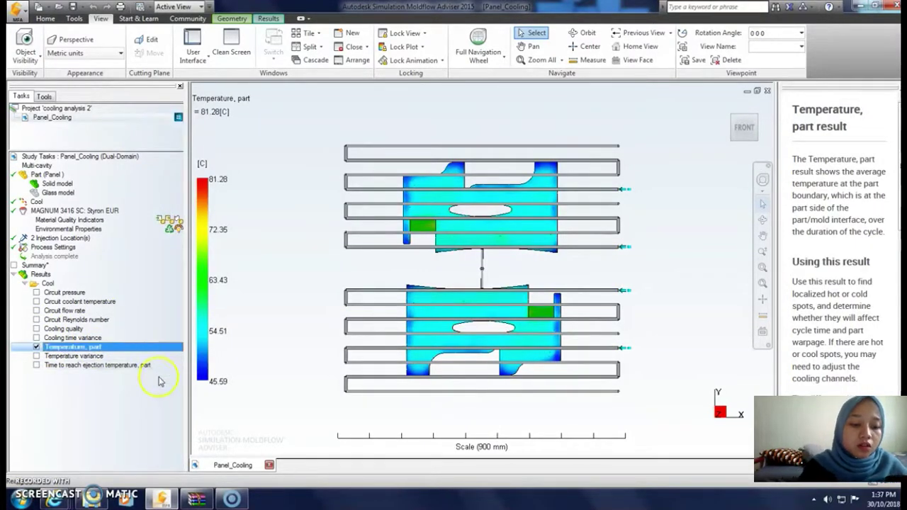
{"action": "left_click", "coordinate": [321, 383]}
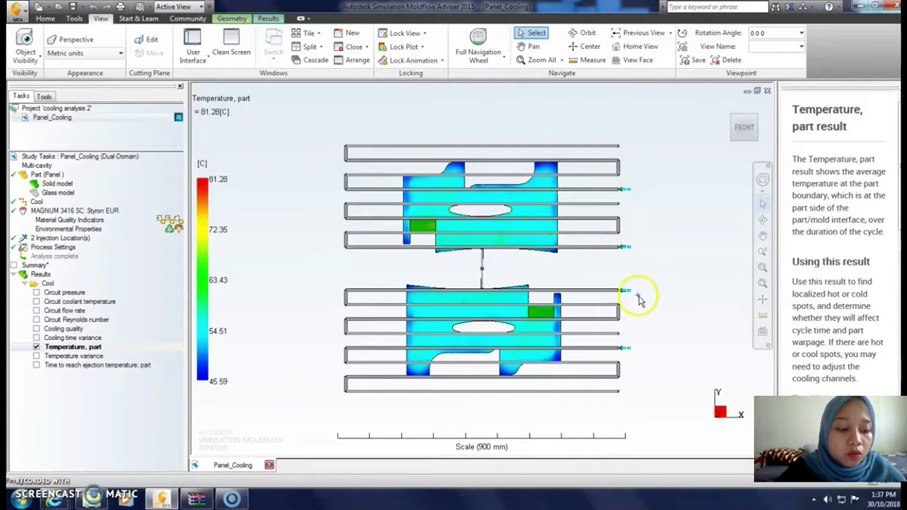
{"action": "mouse_move", "coordinate": [638, 300]}
{"action": "middle_mouse_down"}
{"action": "mouse_move", "coordinate": [654, 307]}
{"action": "mouse_move", "coordinate": [466, 304]}
{"action": "mouse_move", "coordinate": [441, 312]}
{"action": "mouse_move", "coordinate": [415, 354]}
{"action": "mouse_move", "coordinate": [292, 351]}
{"action": "mouse_move", "coordinate": [280, 323]}
{"action": "middle_mouse_up"}
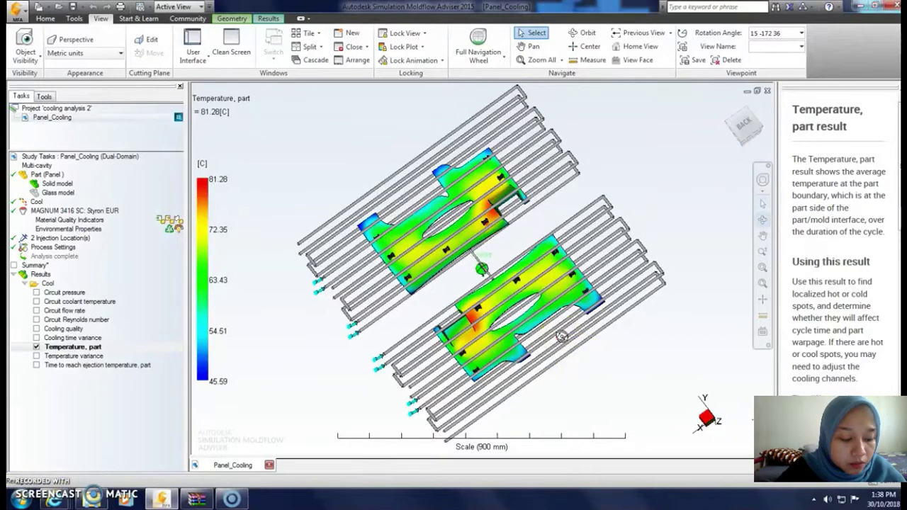
{"action": "middle_click_drag", "start_coordinate": [567, 384], "coordinate": [472, 364]}
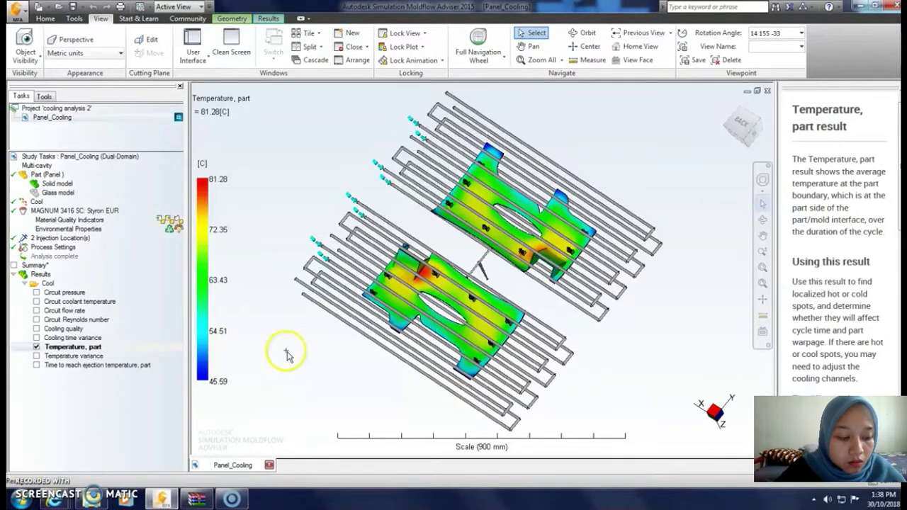
{"action": "middle_click_drag", "start_coordinate": [411, 380], "coordinate": [712, 356]}
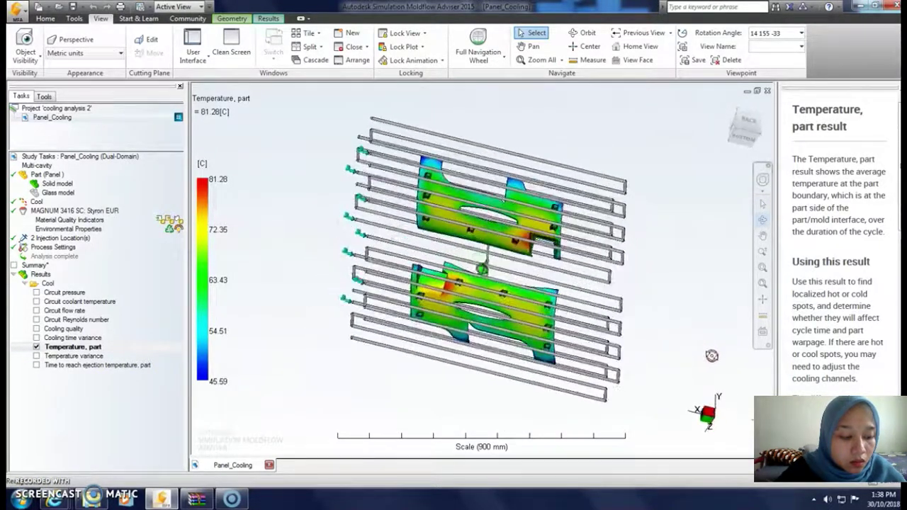
{"action": "middle_click_drag", "start_coordinate": [451, 319], "coordinate": [285, 394]}
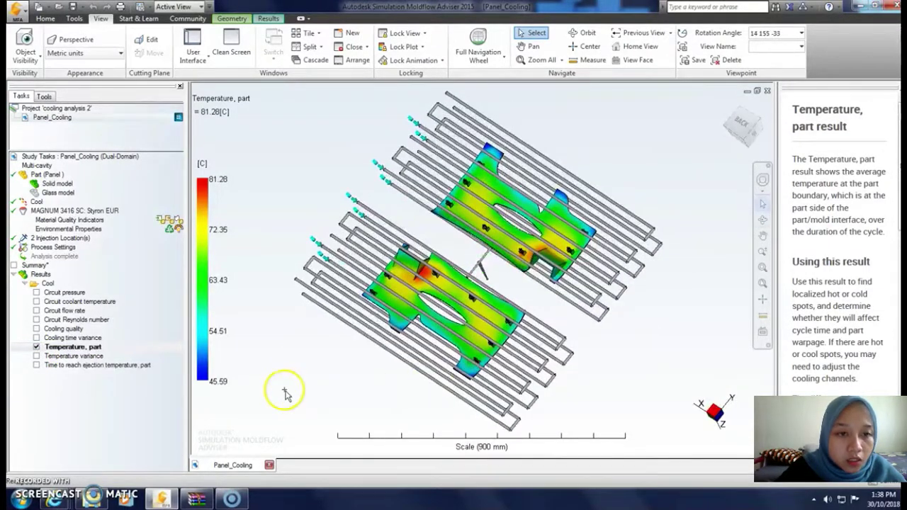
{"action": "middle_click_drag", "start_coordinate": [207, 405], "coordinate": [711, 356]}
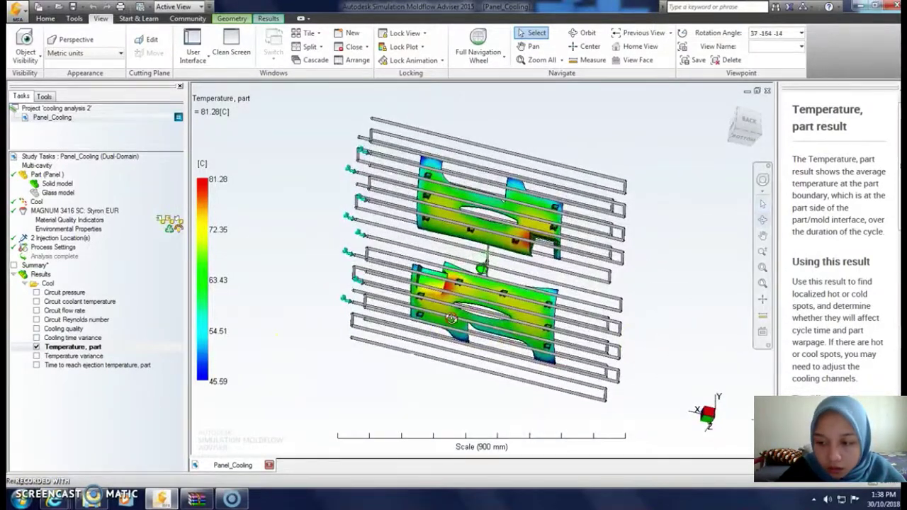
{"action": "middle_click_drag", "start_coordinate": [499, 332], "coordinate": [368, 333]}
Display temperature variance, then time to reach ejection temperature (4.751–17.75 s)
{"action": "left_click", "coordinate": [40, 347]}
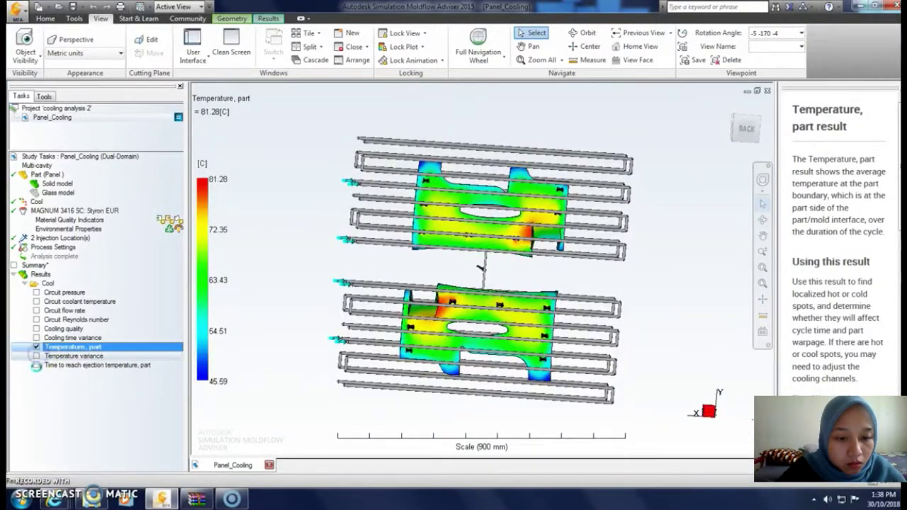
{"action": "left_click", "coordinate": [36, 356]}
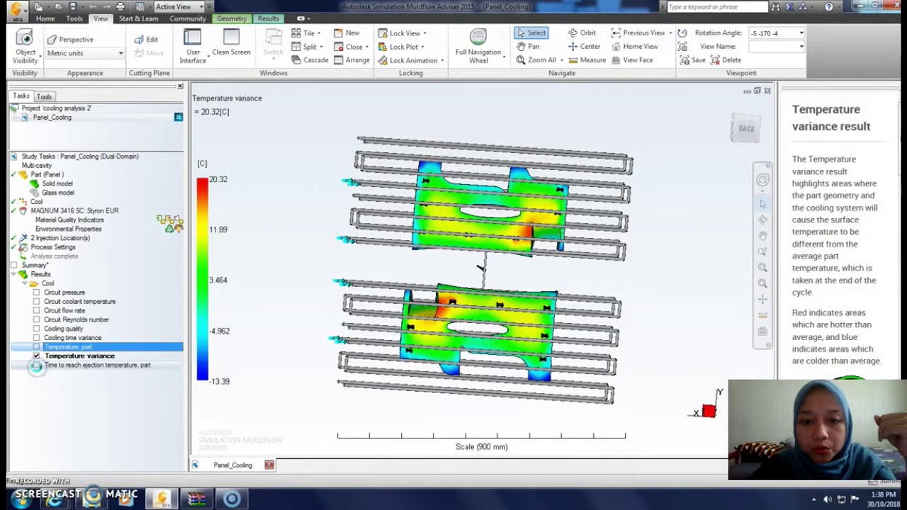
{"action": "left_click", "coordinate": [36, 365]}
{"action": "left_click", "coordinate": [51, 310]}
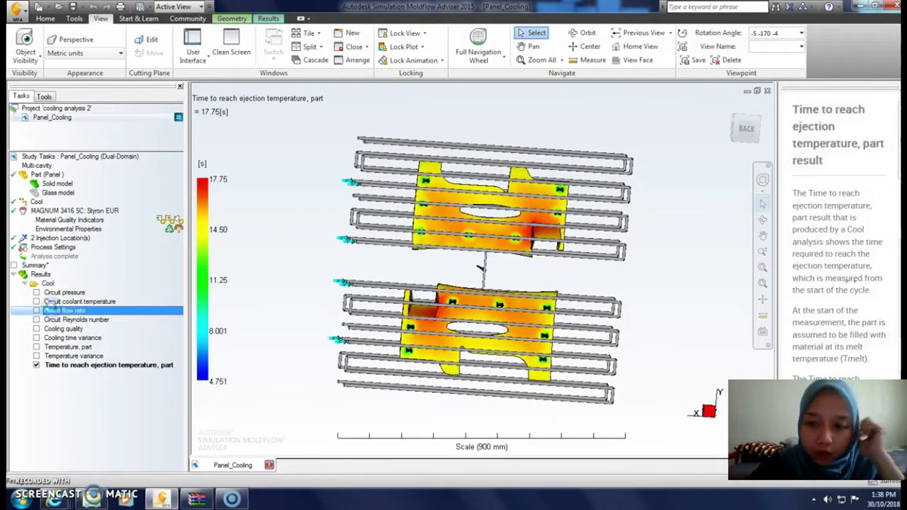